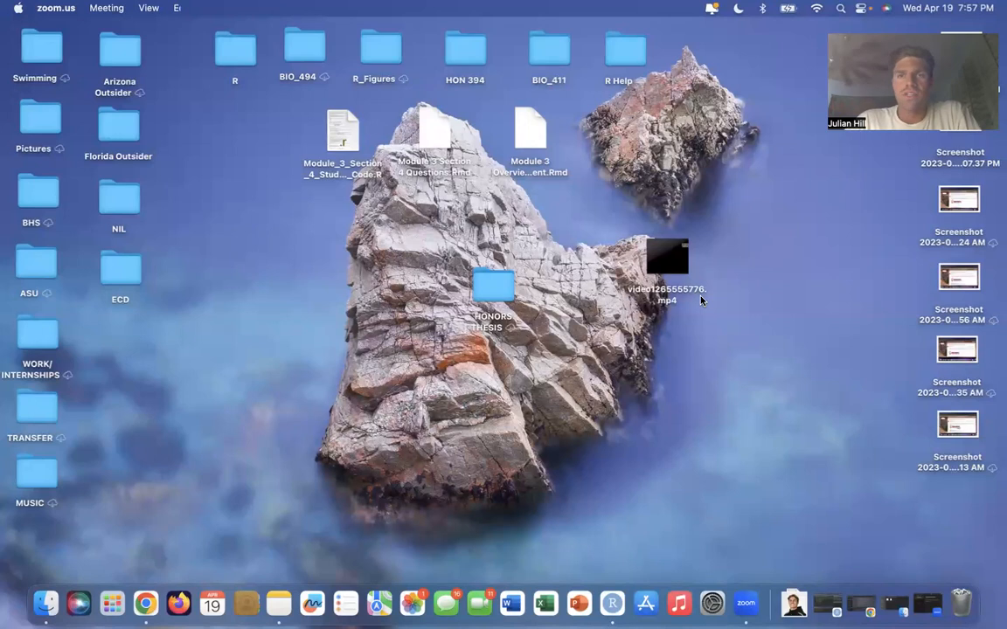
# Launch 3D Slicer from the application launcher.
pyautogui.press('F4')
pyautogui.click(744, 276)
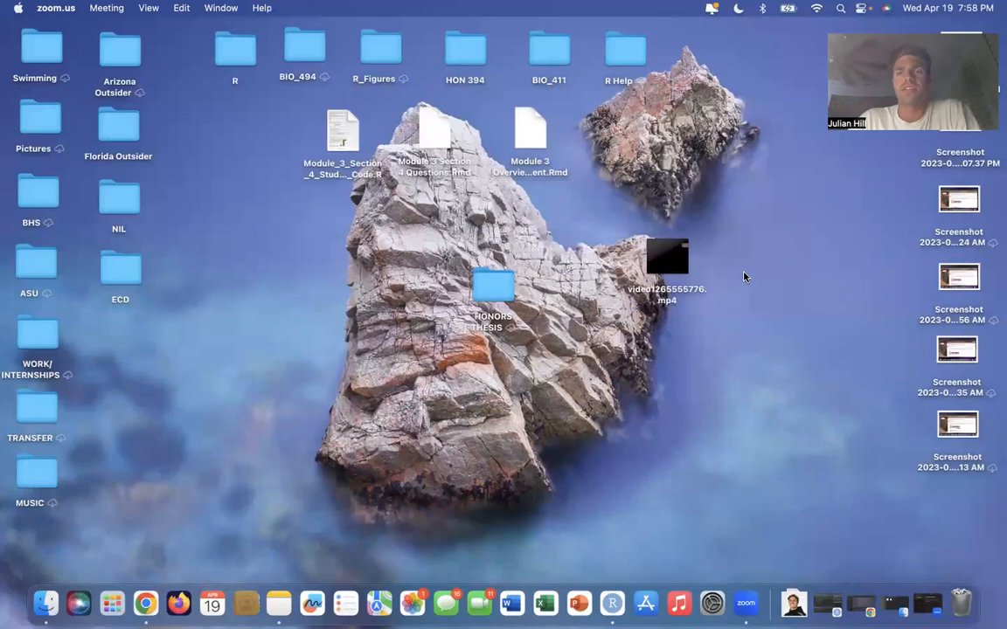
pyautogui.press('F4')
pyautogui.click(638, 183)
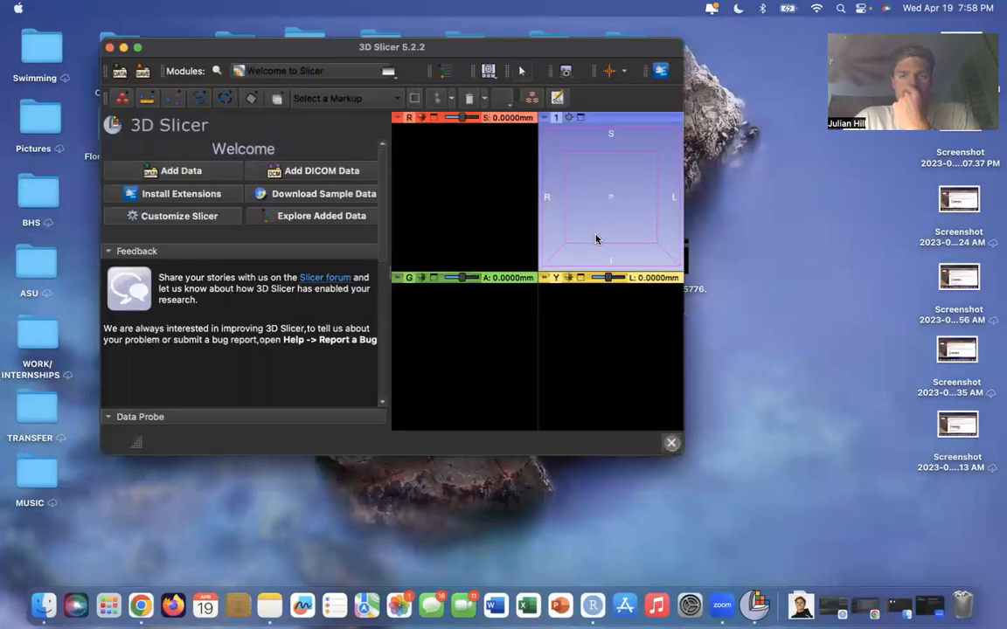
pyautogui.click(499, 282)
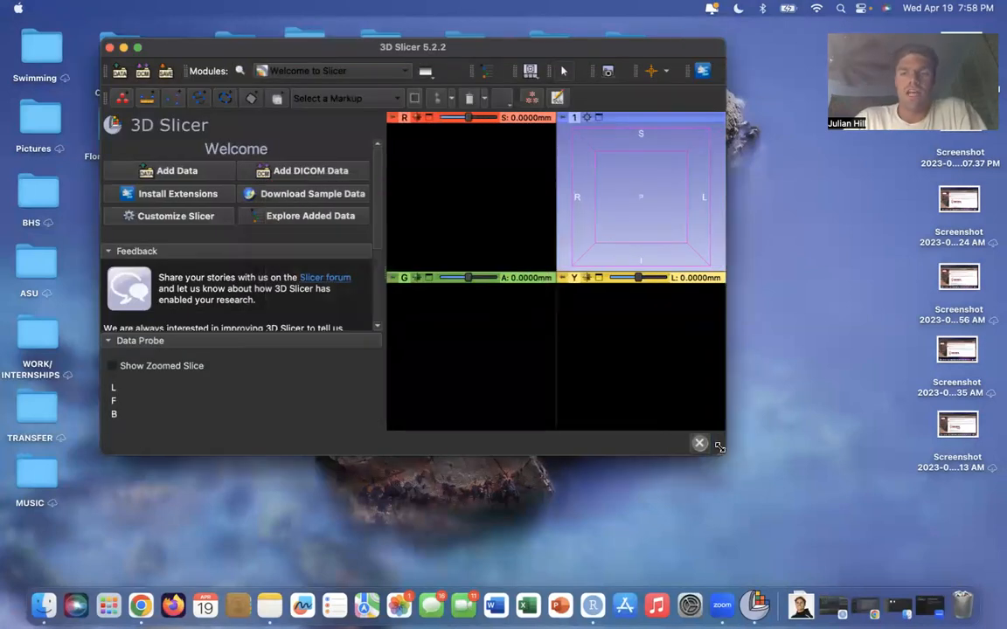
# Enlarge the 3D Slicer window and maximize the 3D view so it fills the viewing area.
pyautogui.moveTo(727, 451); pyautogui.dragTo(866, 538)
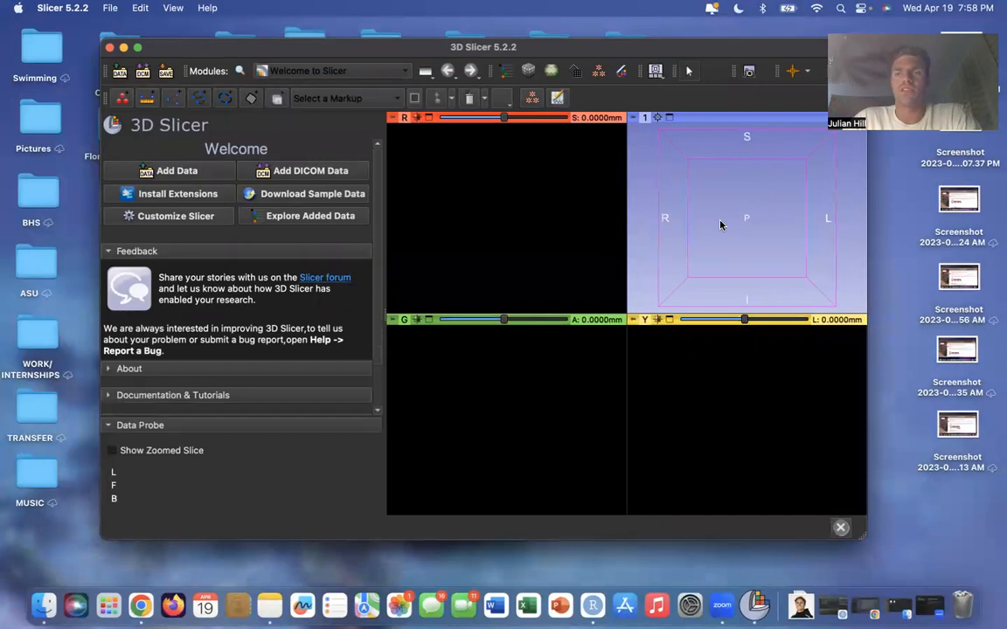
pyautogui.click(669, 119)
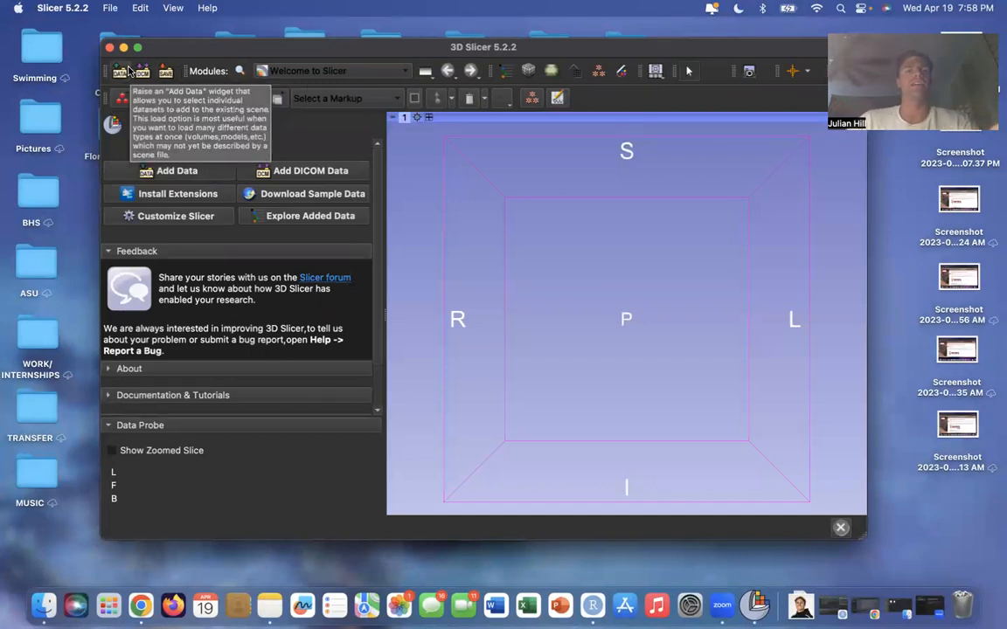
pyautogui.click(298, 77)
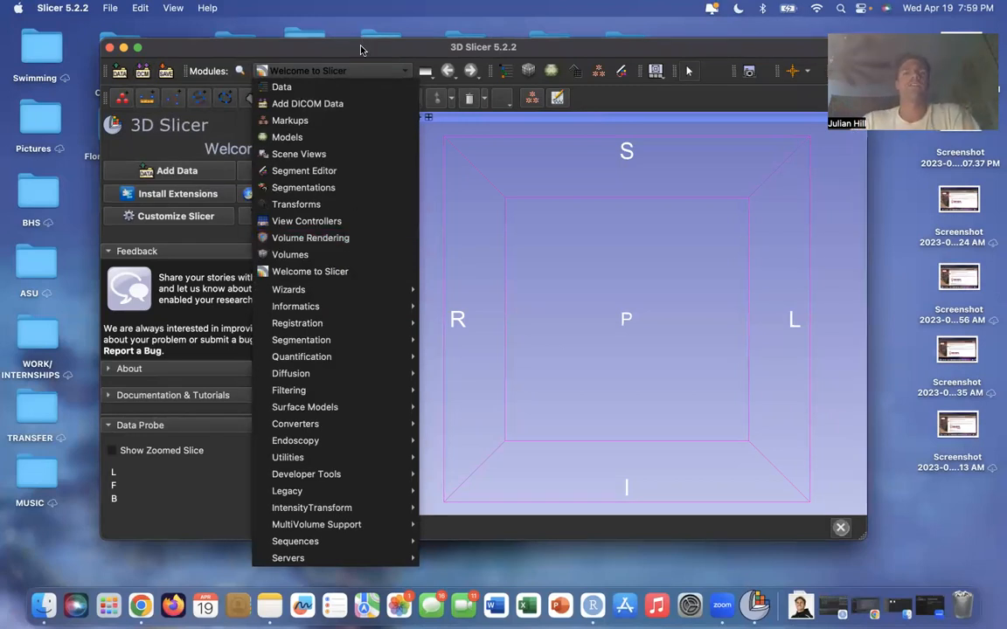
pyautogui.click(291, 69)
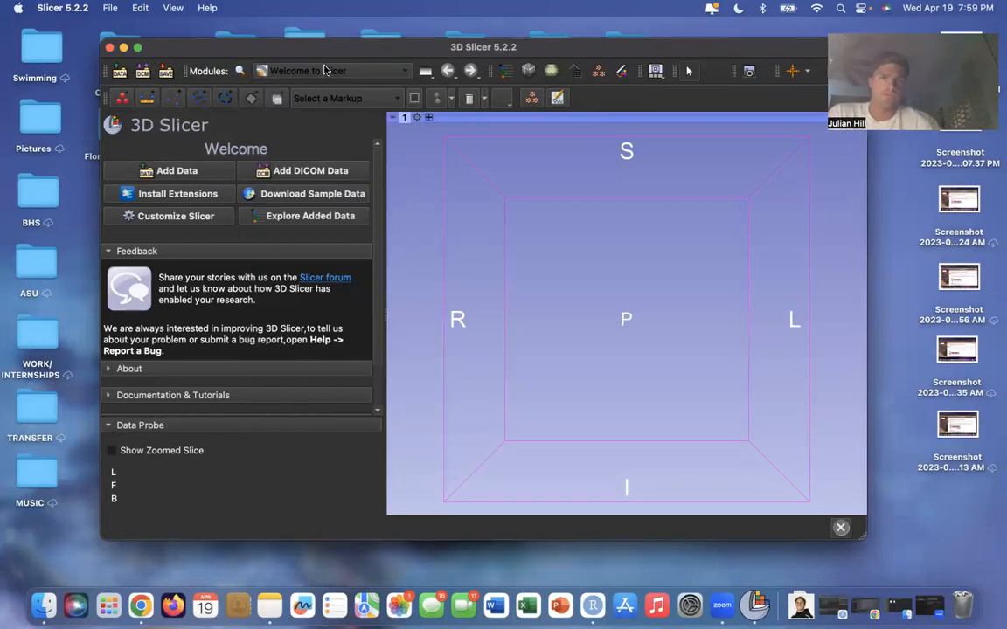
# Load the volume file Sceloporus_spinosus_Fe_V_Forelimb.nrrd from the mod_5 folder inside BIO_494 on the Desktop into the scene.
pyautogui.click(181, 171)
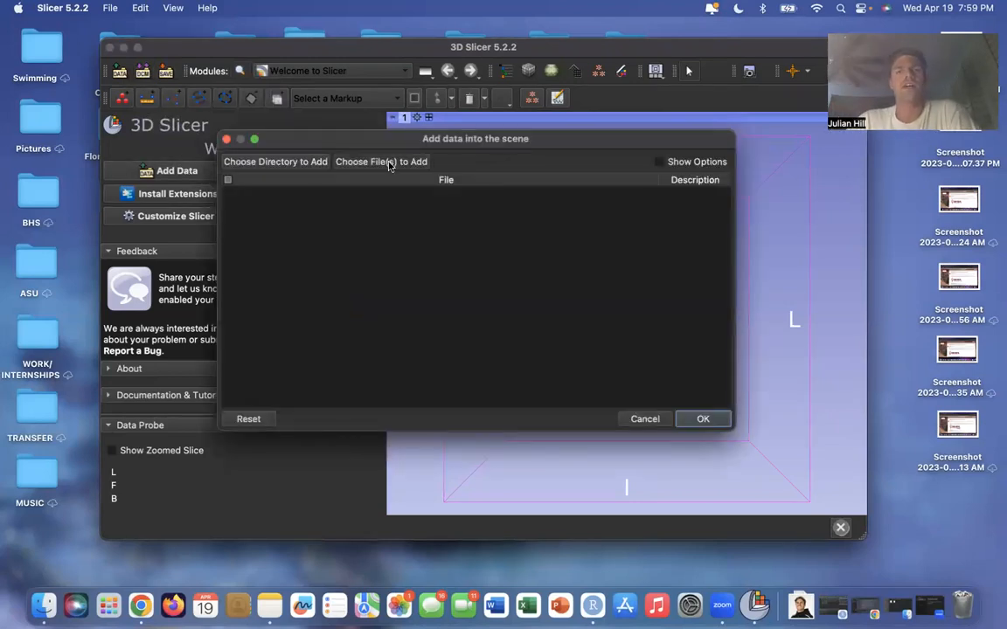
pyautogui.click(390, 163)
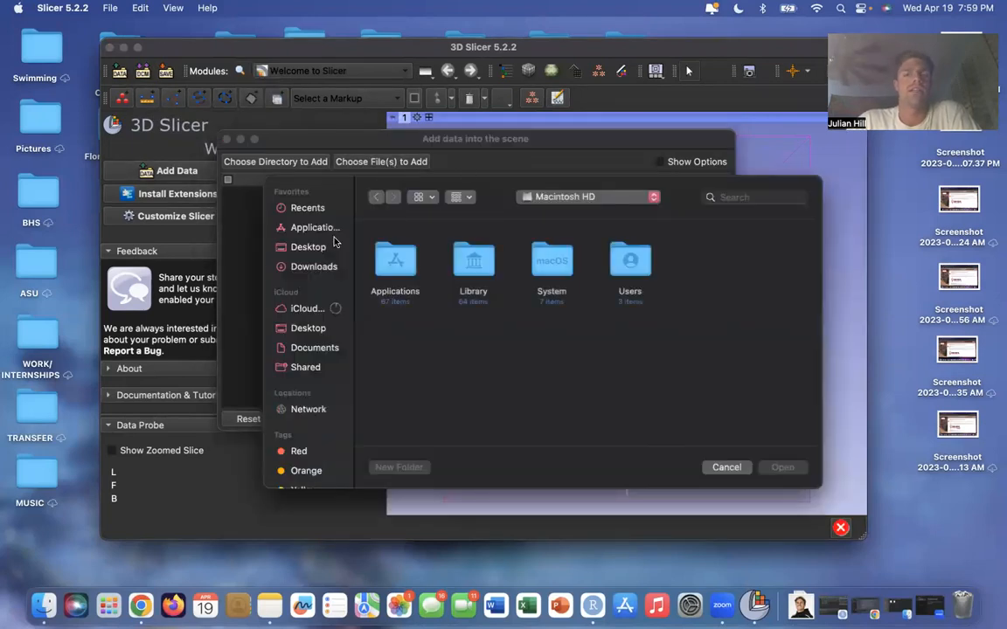
pyautogui.click(325, 264)
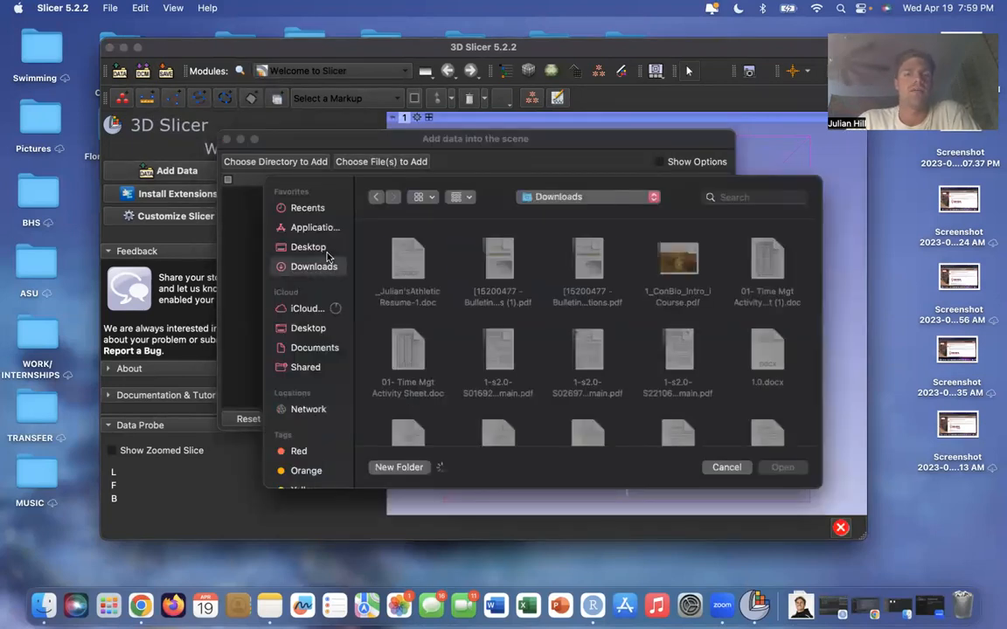
pyautogui.click(319, 247)
pyautogui.doubleClick(588, 263)
pyautogui.scroll(-1, 609, 350)
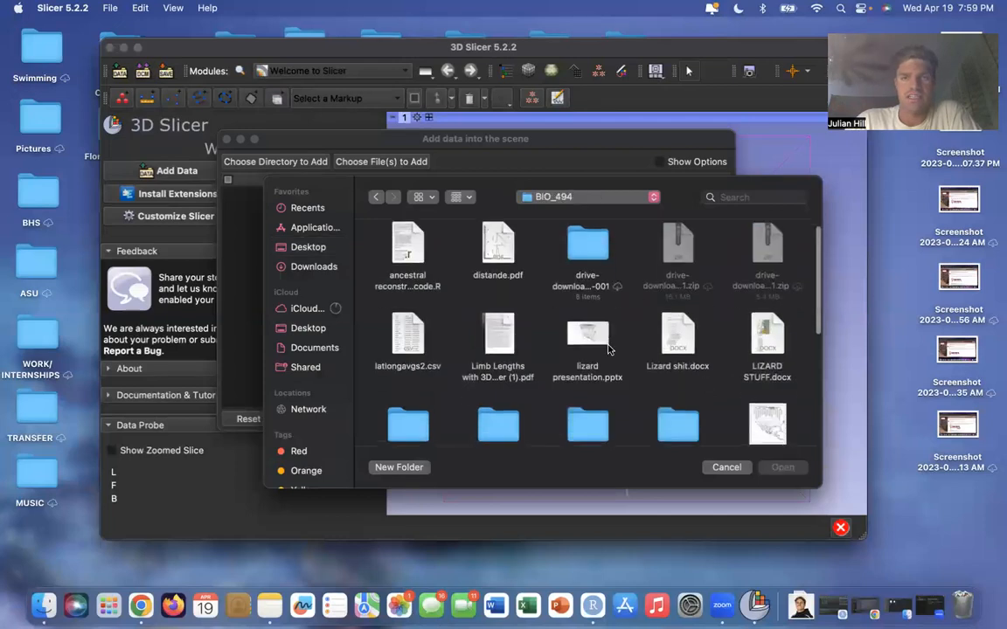
pyautogui.scroll(-5, 568, 354)
pyautogui.scroll(3, 533, 359)
pyautogui.doubleClick(584, 322)
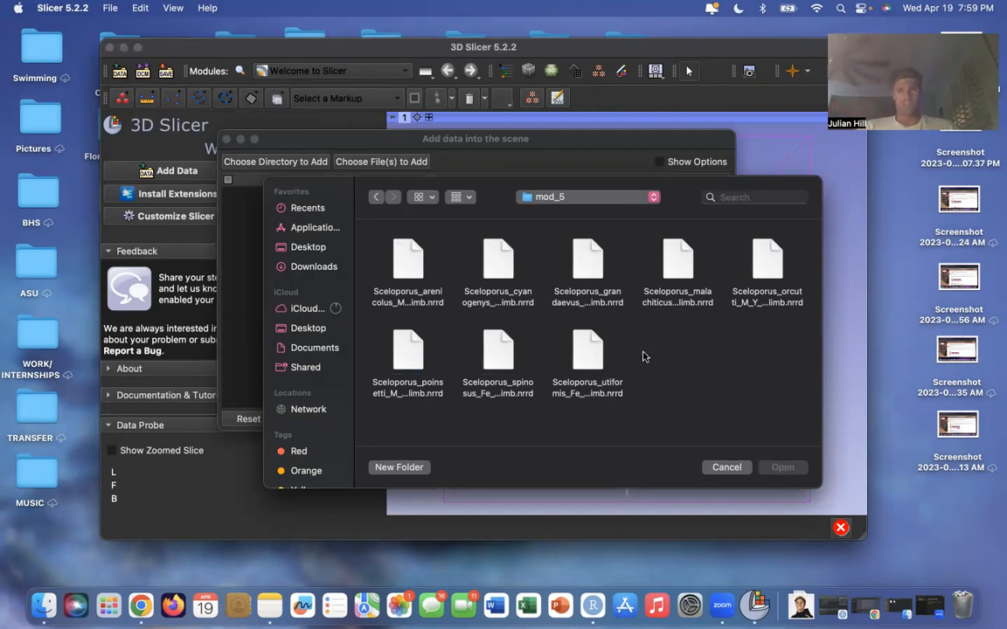
pyautogui.click(490, 348)
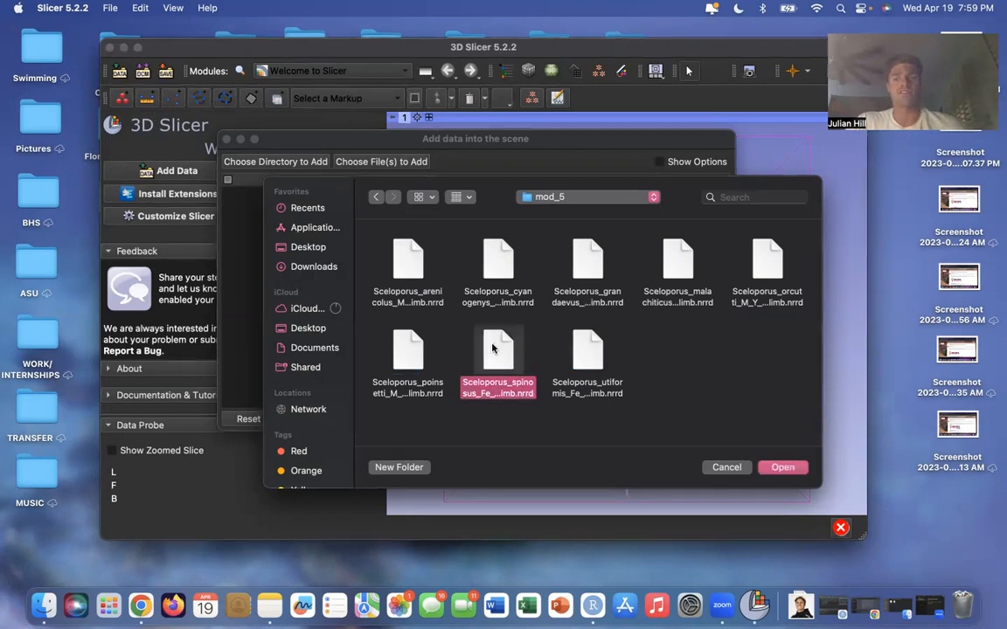
pyautogui.click(782, 466)
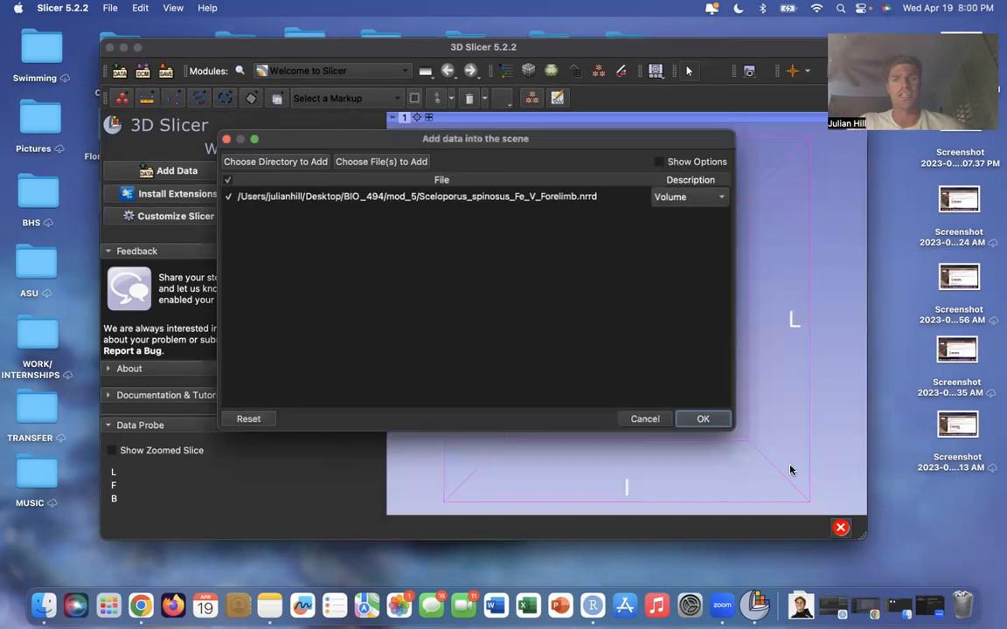
pyautogui.click(702, 418)
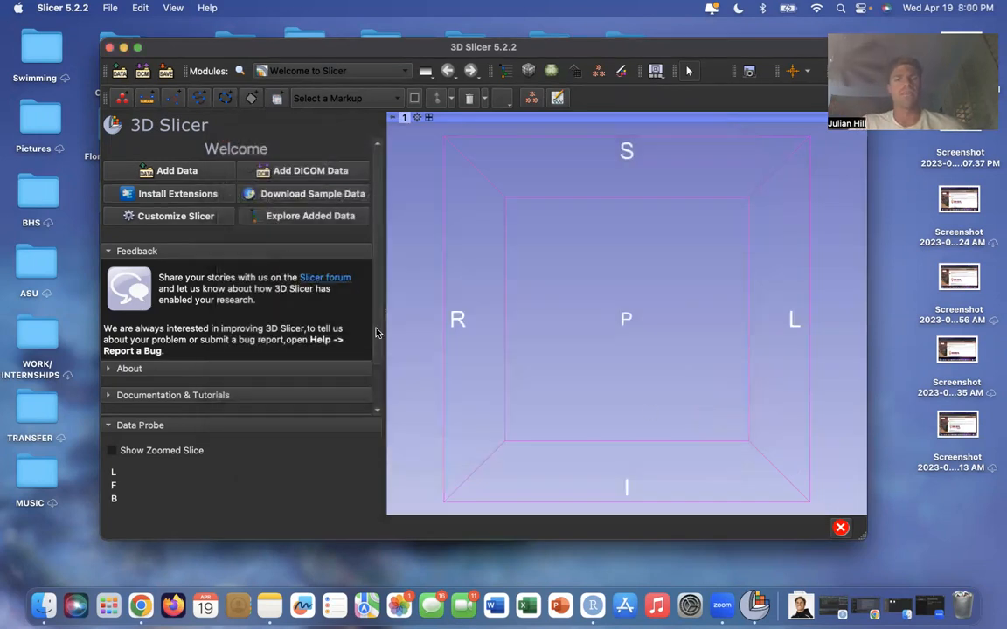
# From the Data module, display the Sceloporus_spinosus_Fe_V_Forelimb volume in the 3D view so the forelimb bones can be examined.
pyautogui.click(330, 72)
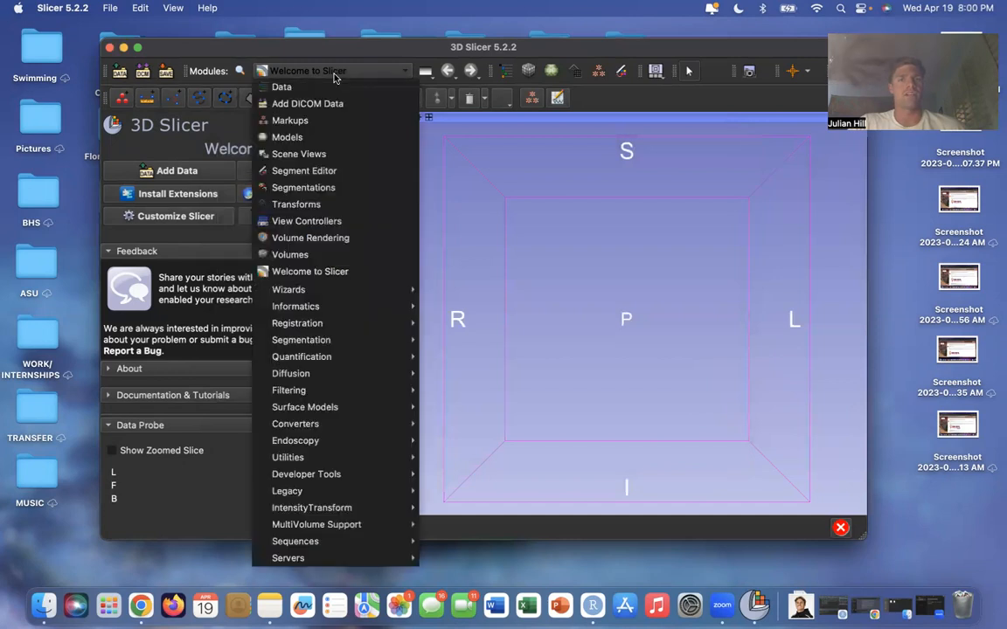
pyautogui.click(333, 88)
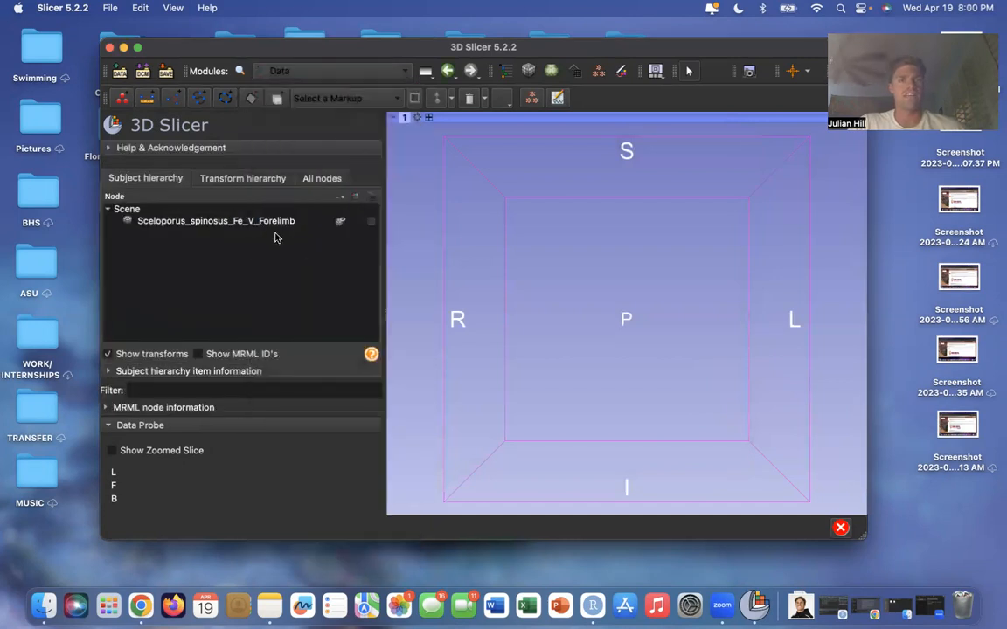
pyautogui.moveTo(218, 222); pyautogui.dragTo(577, 294)
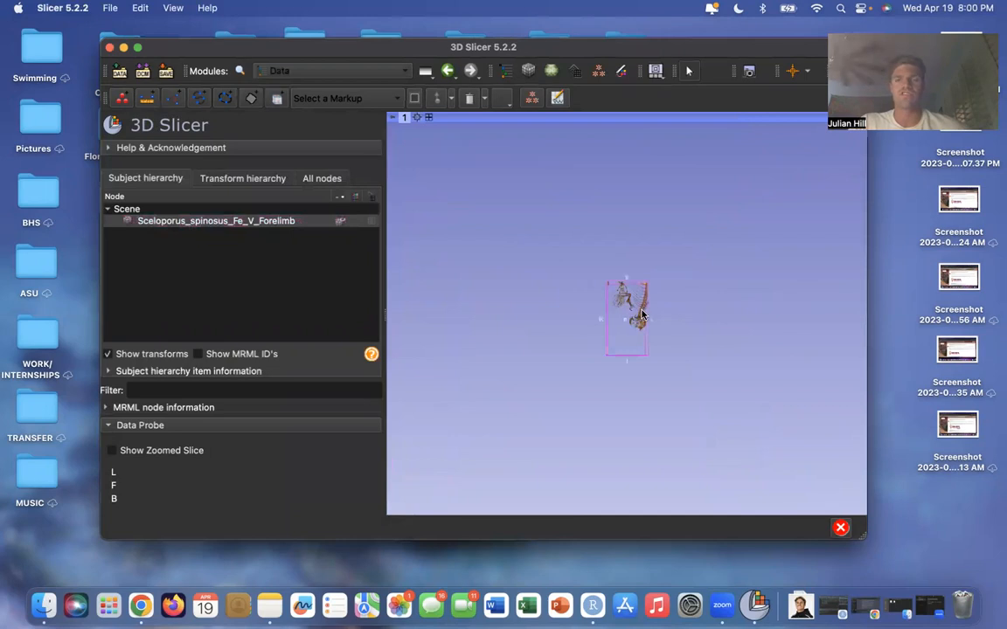
pyautogui.scroll(10, 641, 313)
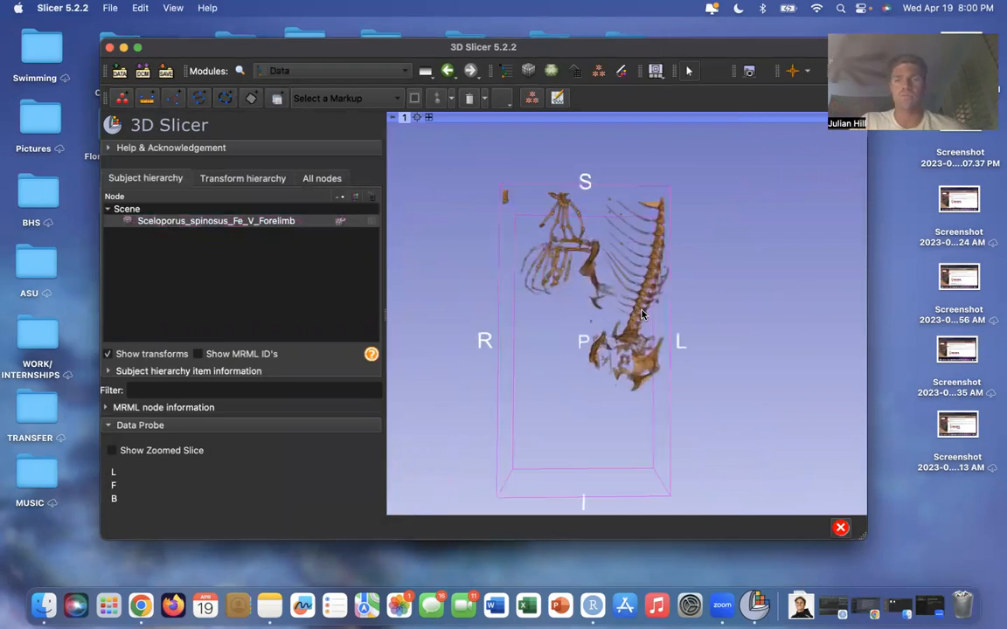
pyautogui.moveTo(641, 313); pyautogui.dragTo(617, 422)
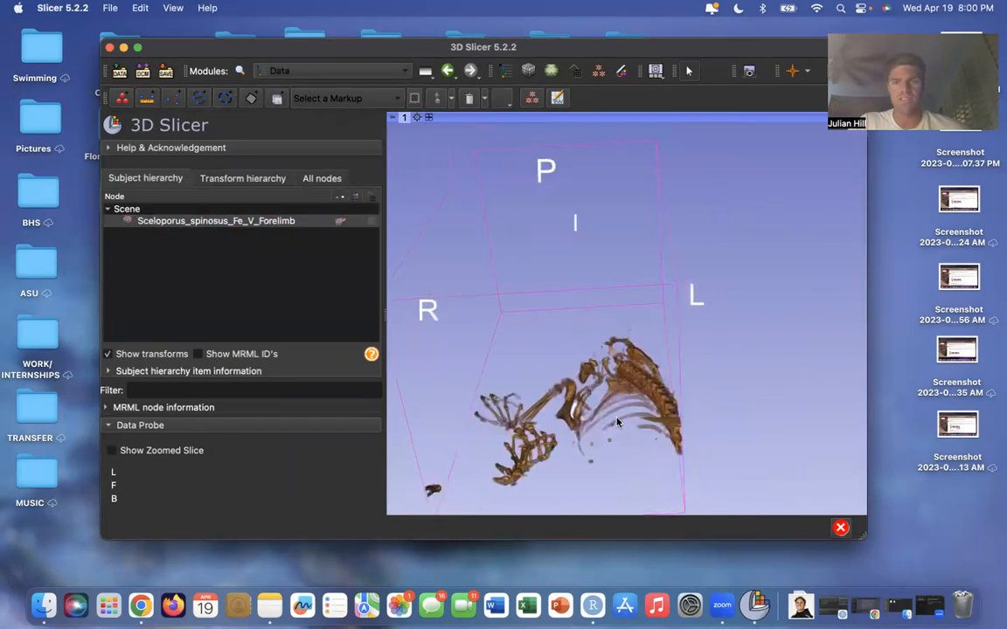
pyautogui.moveTo(665, 372)
pyautogui.mouseDown()
pyautogui.moveTo(685, 476)
pyautogui.moveTo(671, 420)
pyautogui.moveTo(684, 454)
pyautogui.moveTo(688, 416)
pyautogui.moveTo(674, 384)
pyautogui.mouseUp()
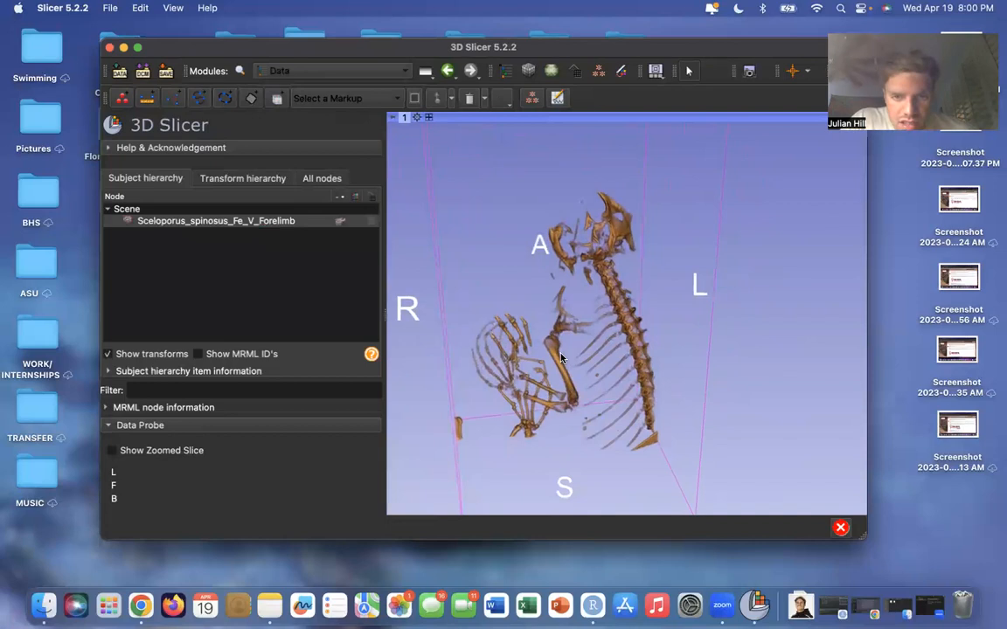
pyautogui.scroll(3, 559, 380)
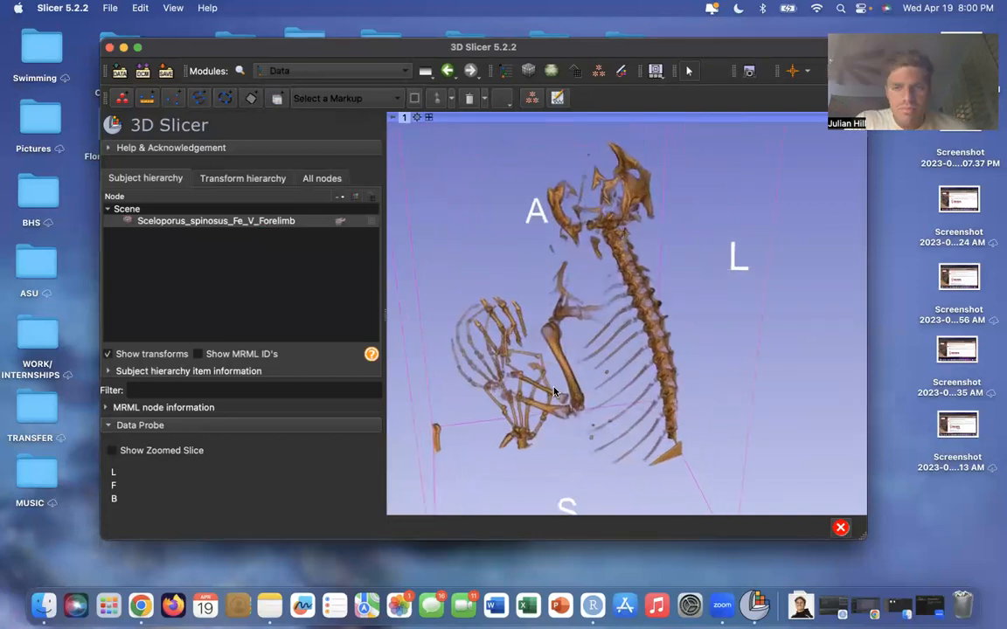
pyautogui.scroll(3, 554, 393)
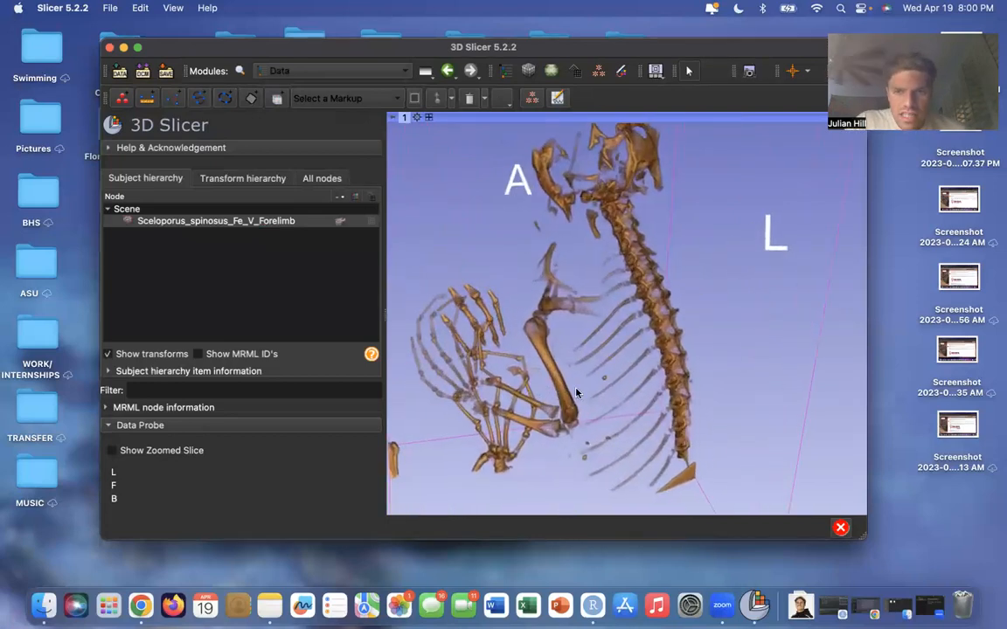
pyautogui.moveTo(581, 391); pyautogui.dragTo(578, 390)
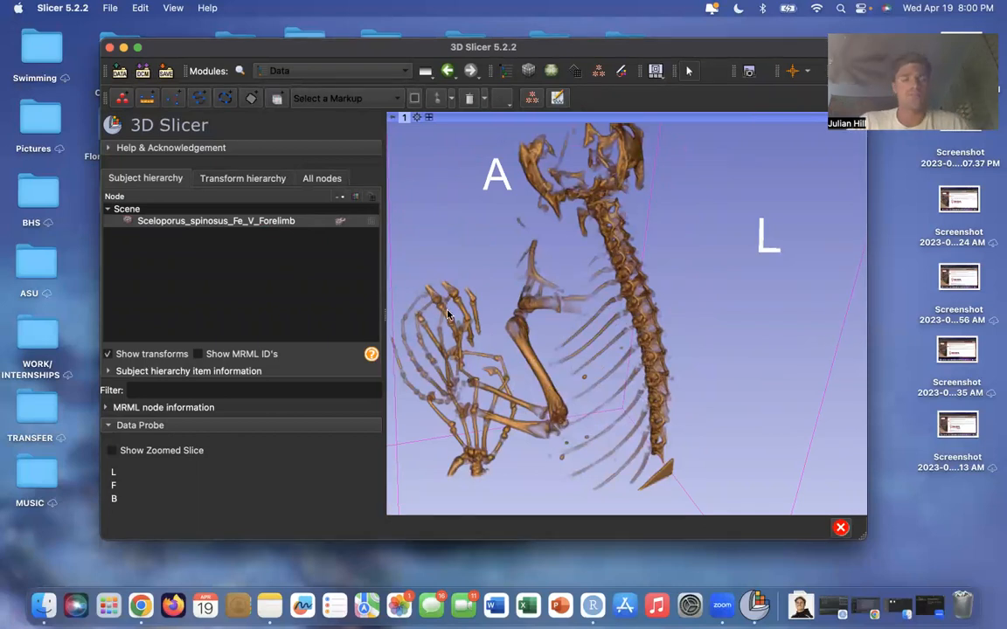
# Copy the full name of the Sceloporus_spinosus_Fe_V_Forelimb node in the subject hierarchy.
pyautogui.click(234, 221)
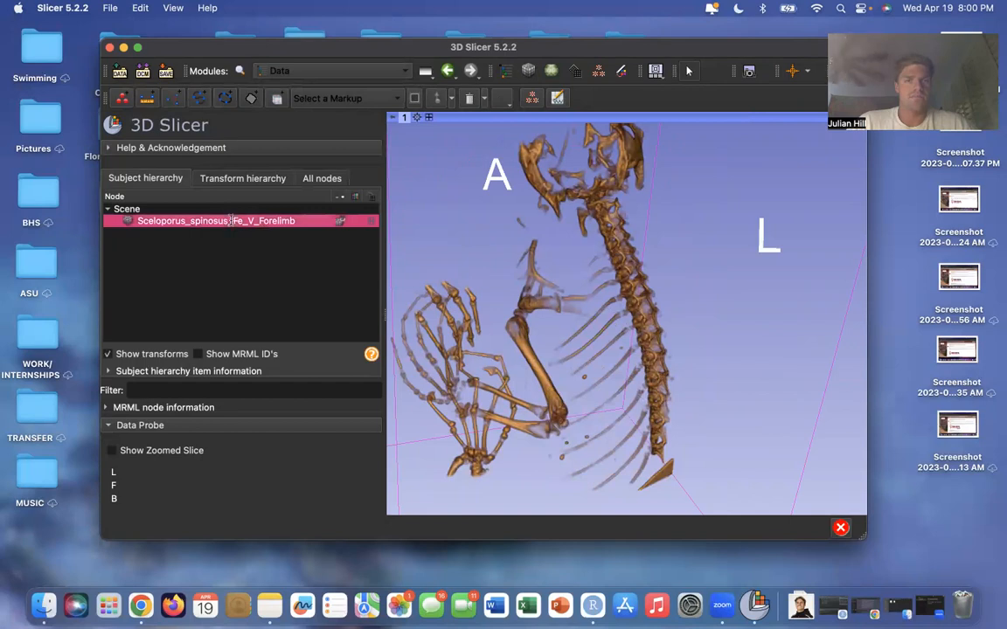
pyautogui.doubleClick(231, 221)
pyautogui.press('super+c')
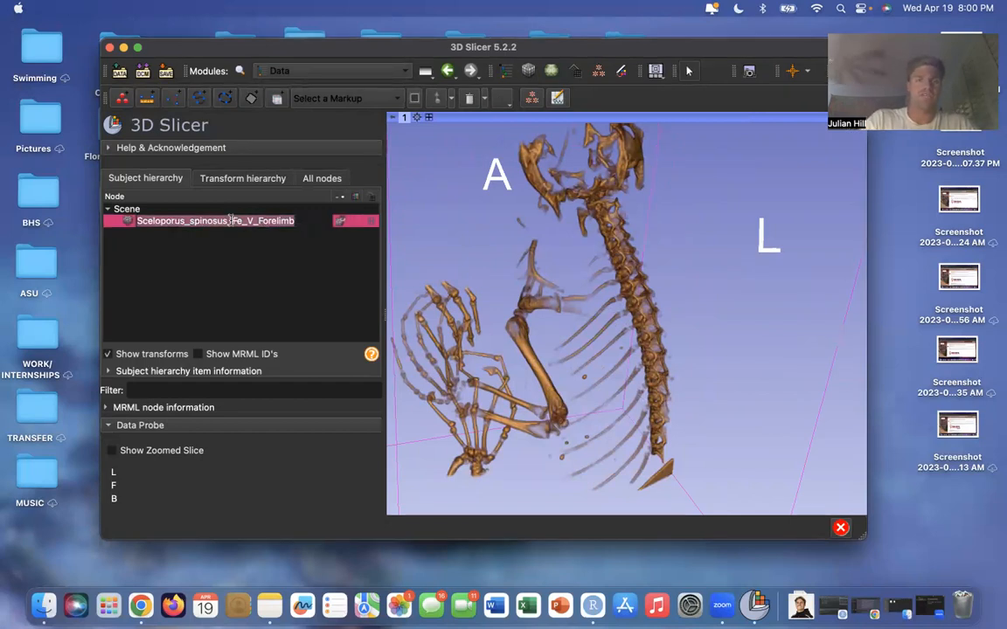
pyautogui.click(263, 252)
pyautogui.click(297, 221)
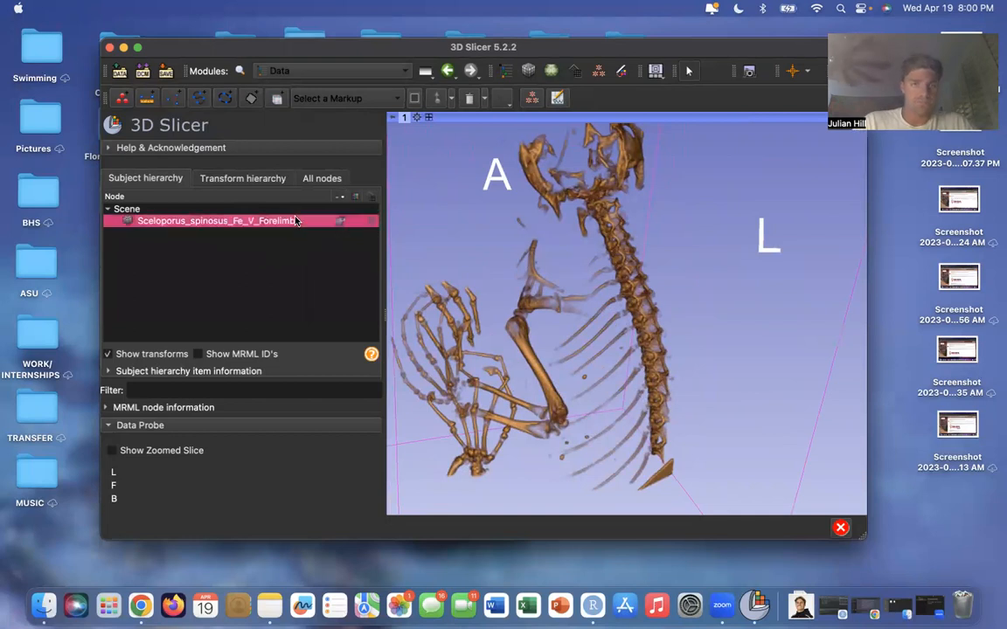
# In the Markups module, create a point list and rename it Sceloporus_spinosus_Fe_V_Forelimb using the copied name.
pyautogui.click(362, 71)
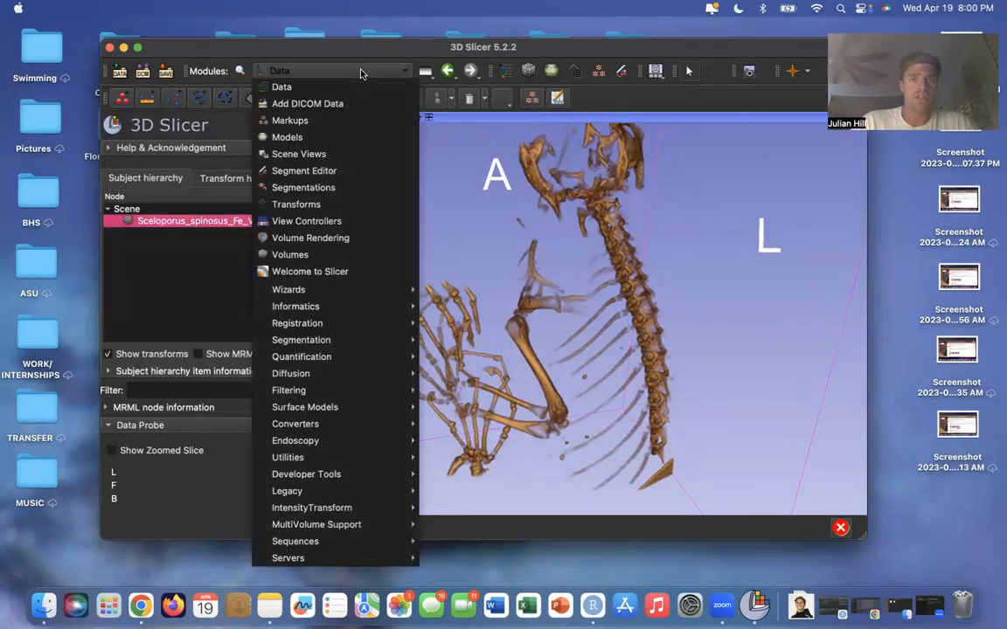
pyautogui.click(358, 122)
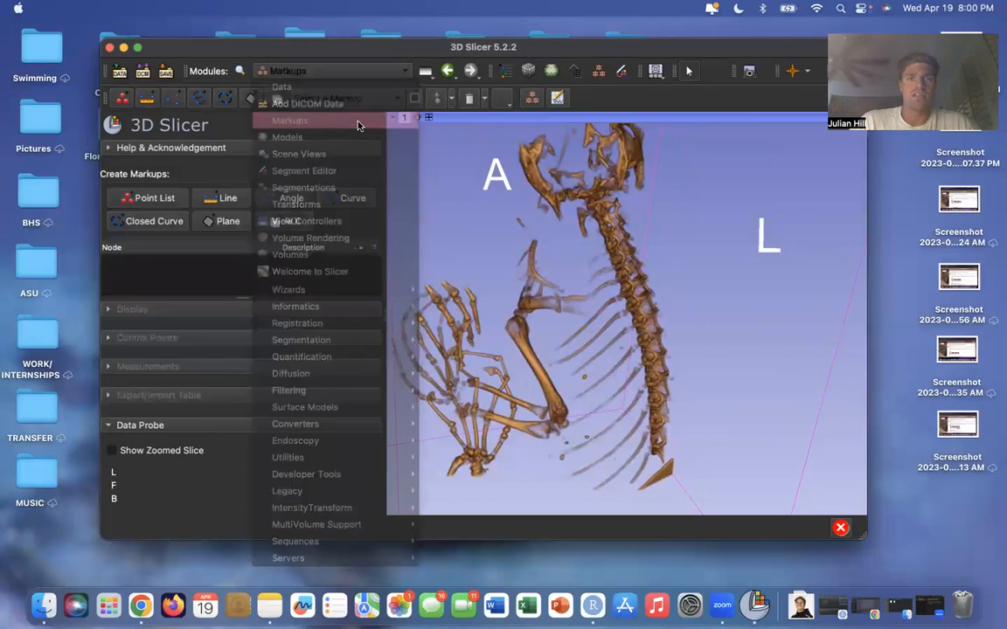
pyautogui.click(154, 198)
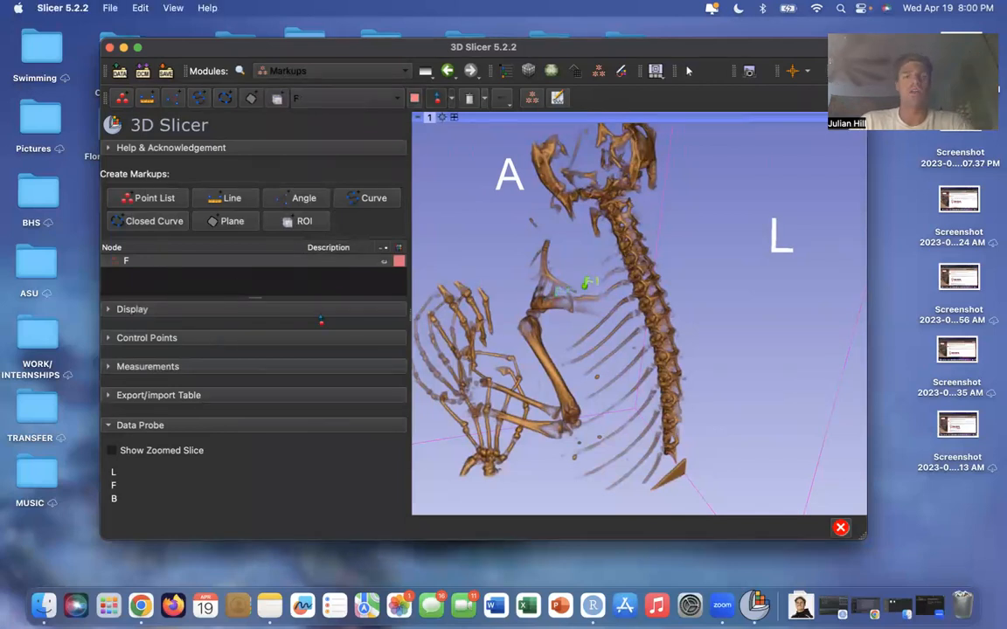
pyautogui.doubleClick(229, 263)
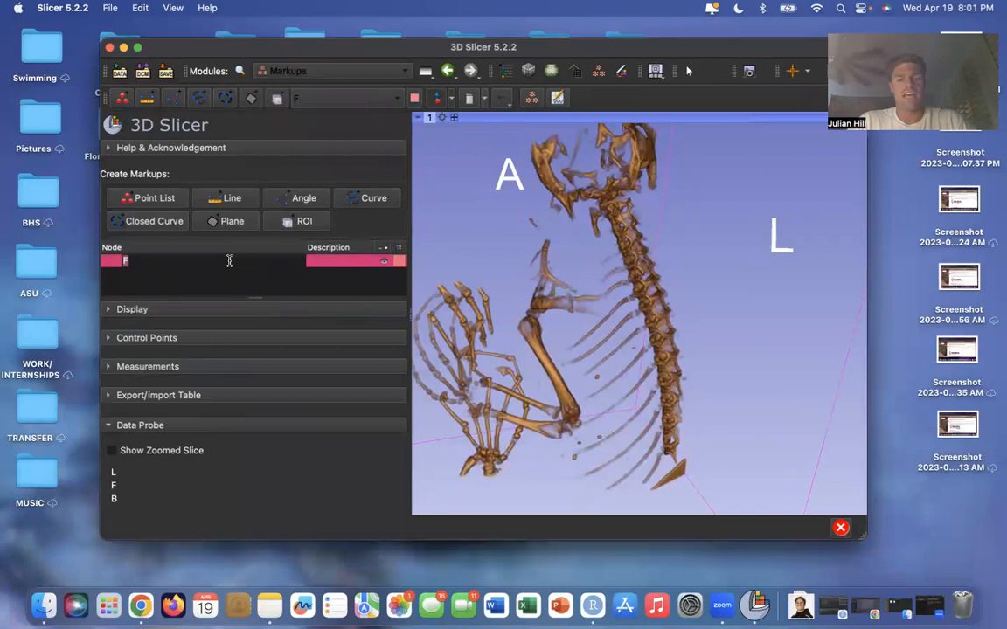
pyautogui.press('super+v')
pyautogui.press('Return')
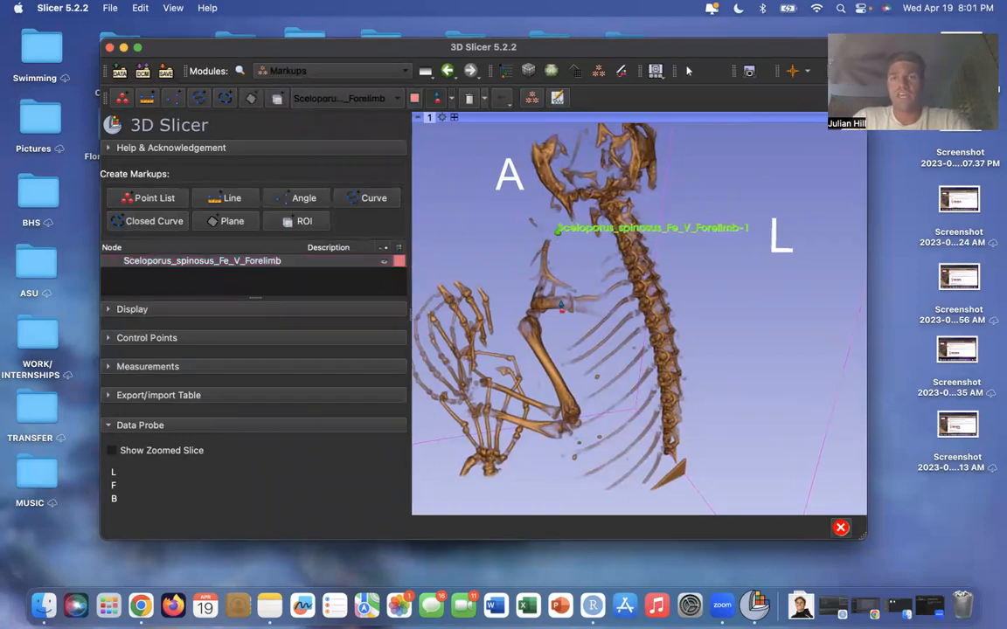
# Enable placing multiple control points and place the first landmark at the shoulder end of the humerus.
pyautogui.click(530, 306)
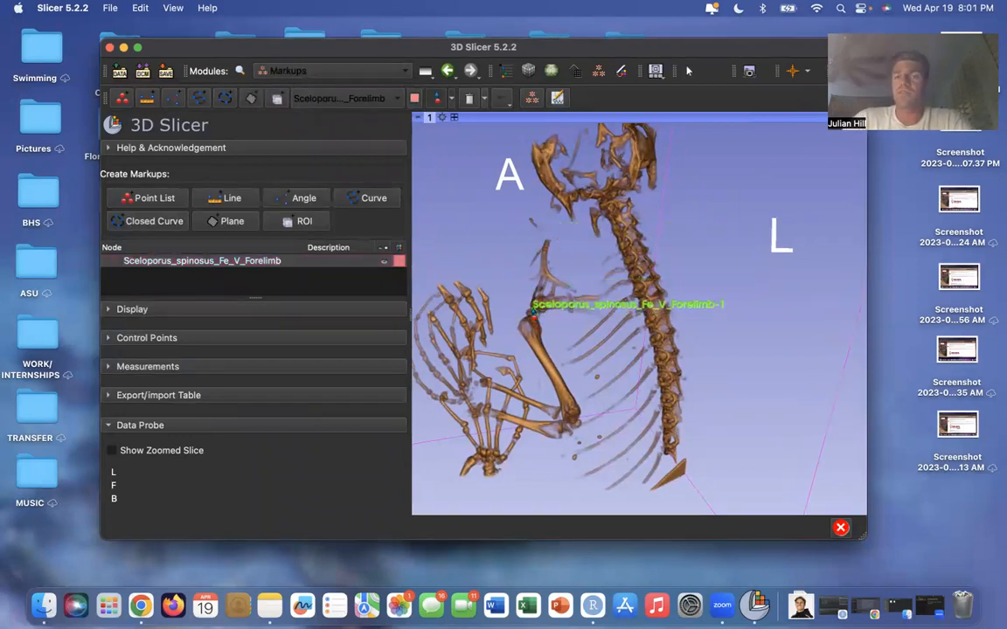
pyautogui.click(451, 99)
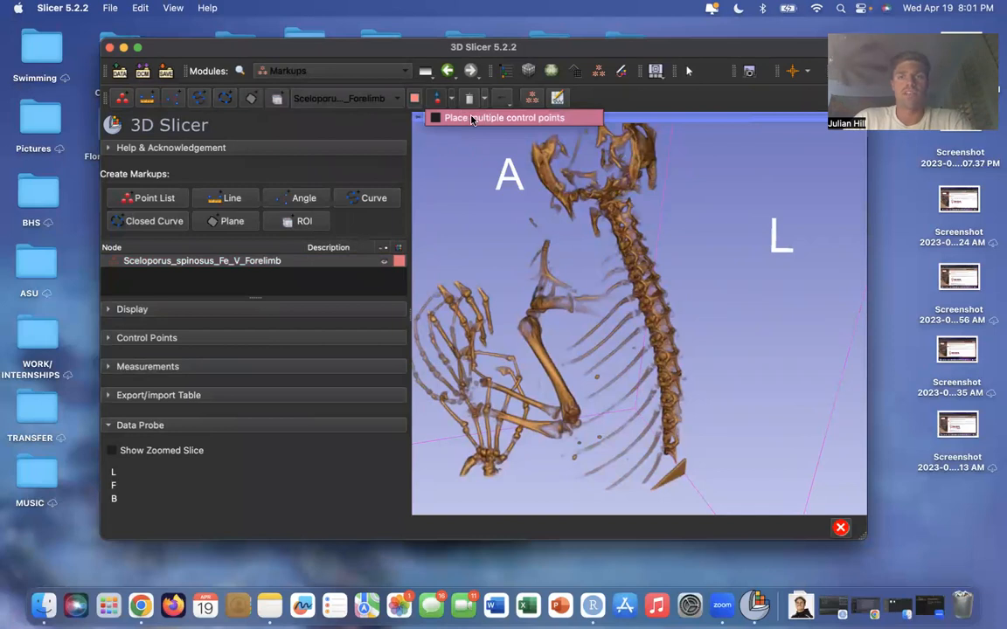
pyautogui.click(471, 118)
pyautogui.click(533, 263)
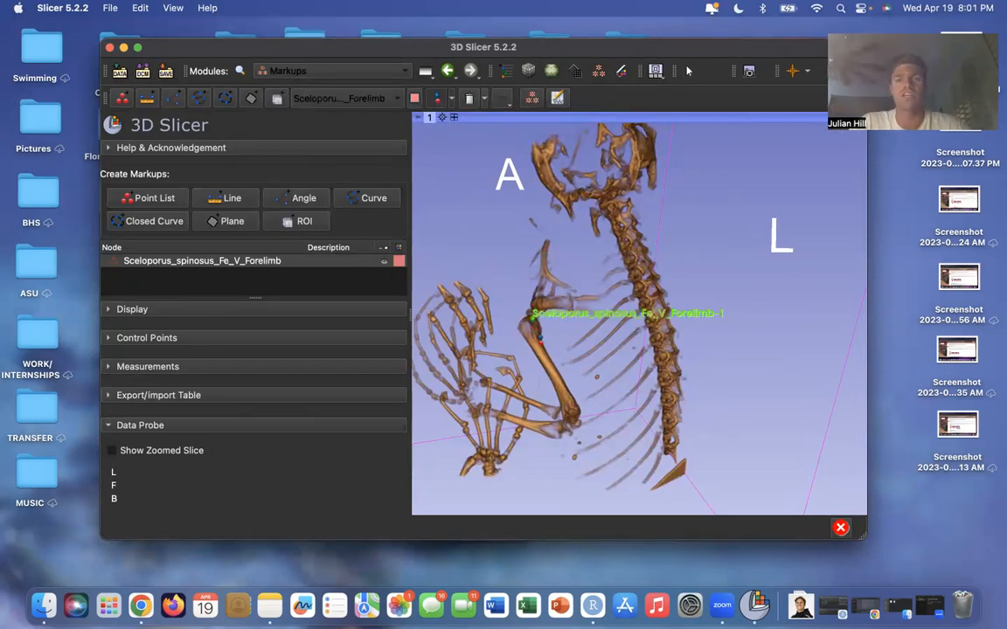
# Place the second landmark at the elbow end of the humerus and the third at the elbow end of the forearm bones.
pyautogui.scroll(3, 481, 289)
pyautogui.scroll(2, 536, 332)
pyautogui.scroll(-1, 536, 332)
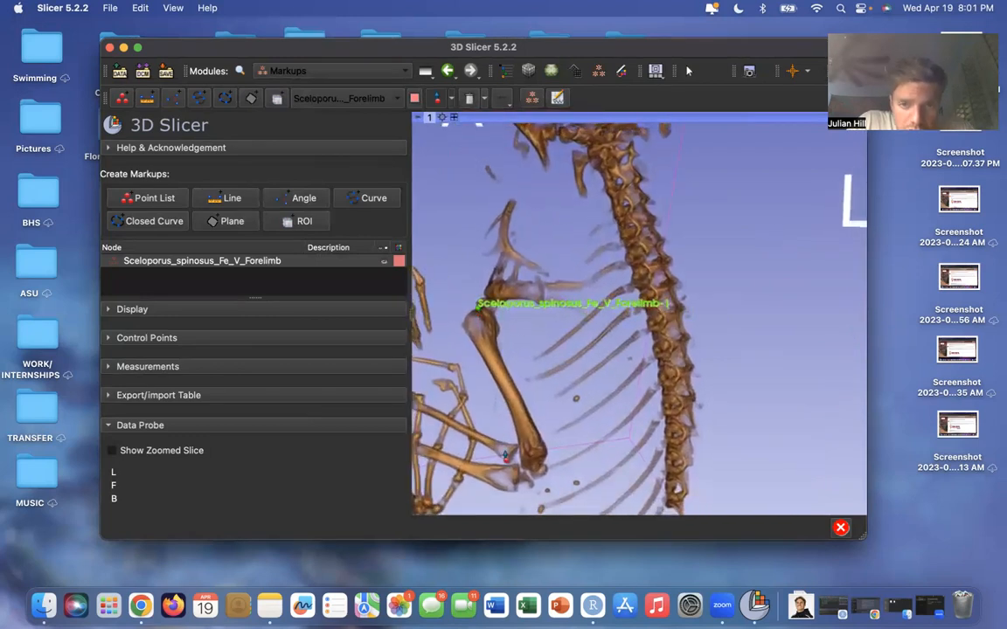
pyautogui.click(530, 472)
pyautogui.scroll(-3, 578, 415)
pyautogui.scroll(-1, 578, 415)
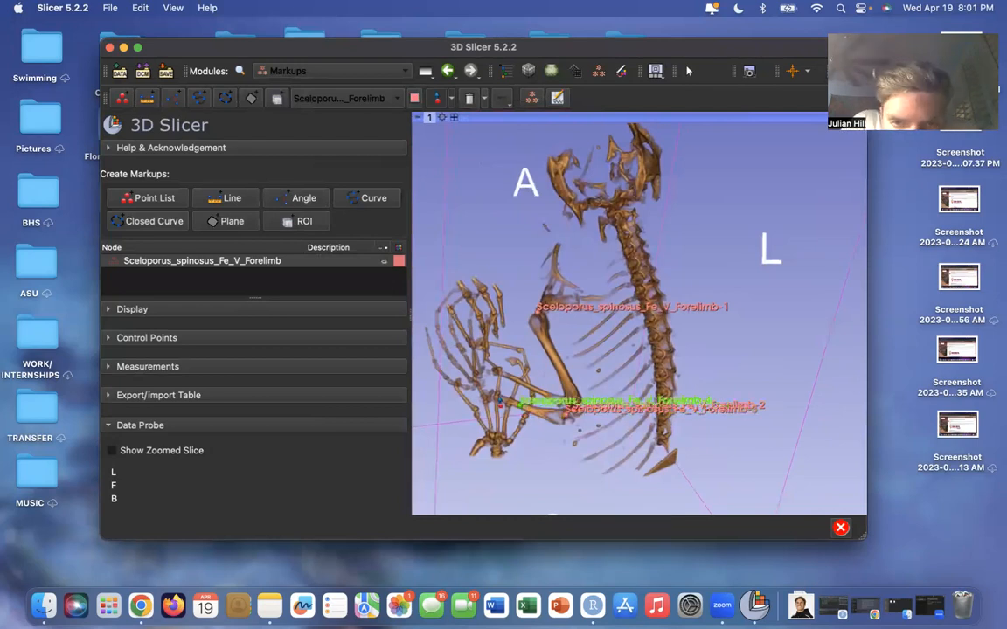
# Place the fourth landmark at the wrist end of the forearm, the fifth at the hand's base and the sixth at a digit tip.
pyautogui.click(479, 394)
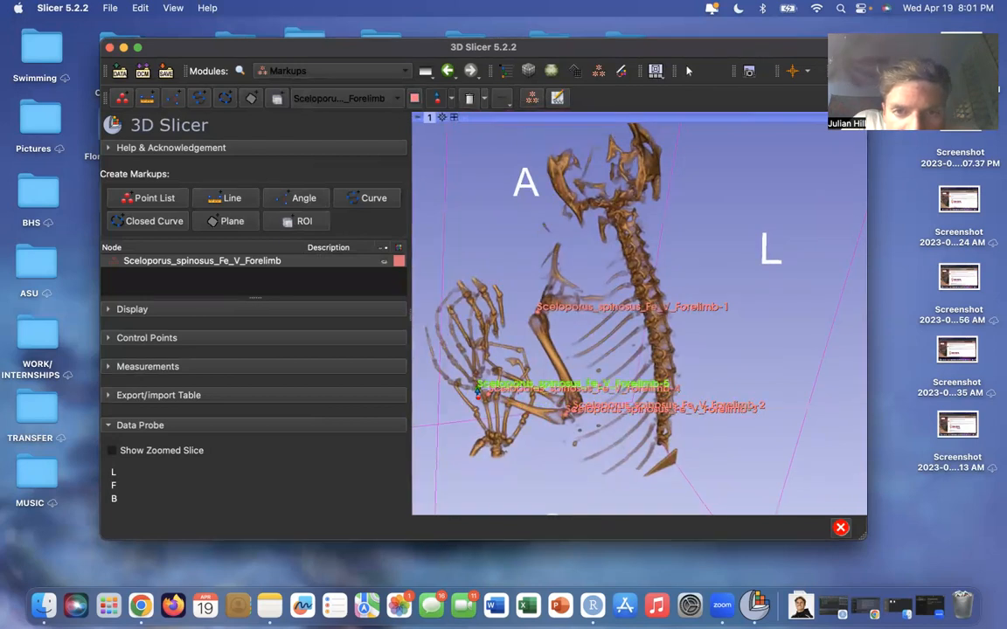
pyautogui.click(474, 376)
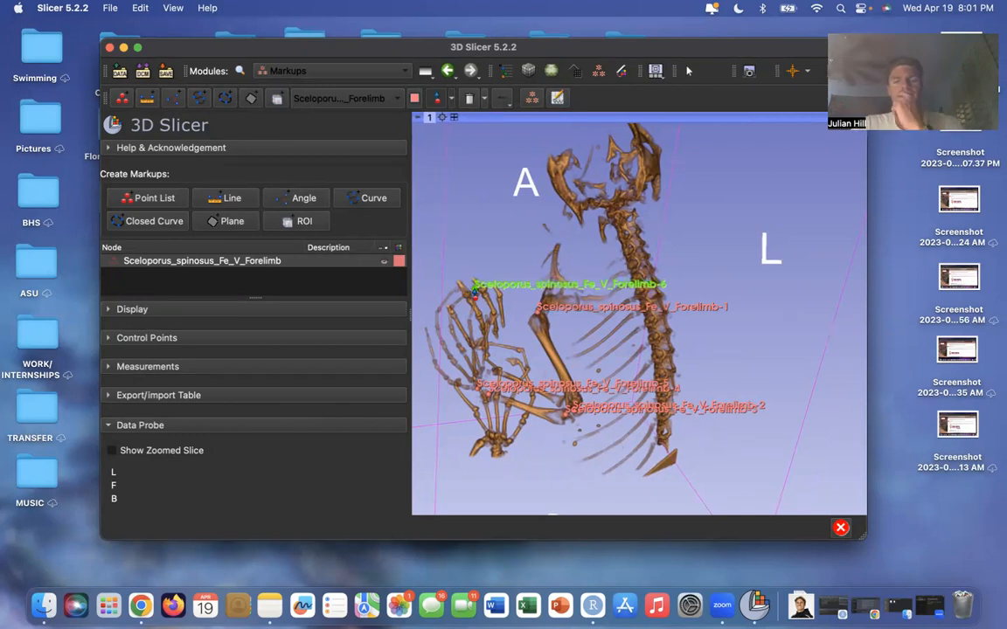
pyautogui.click(473, 278)
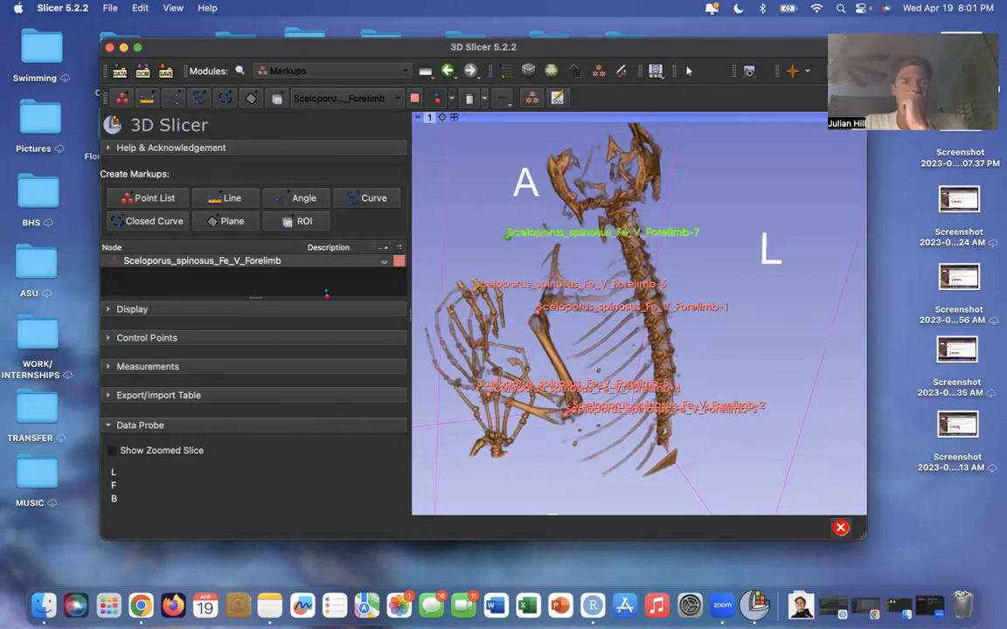
# Show the control points table and measure the summed linear distance between control points 1 and 2.
pyautogui.click(175, 340)
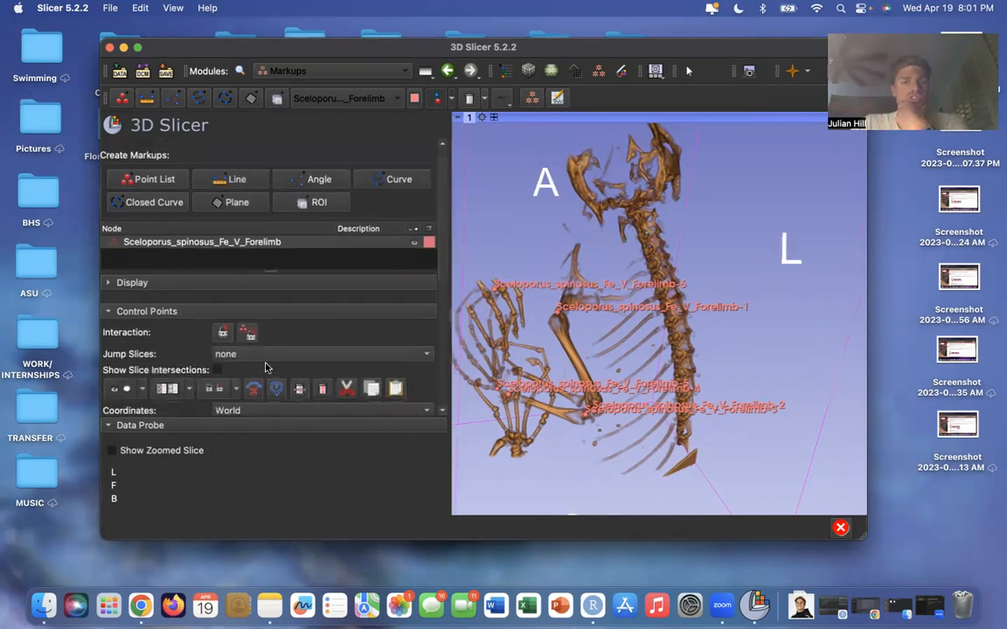
pyautogui.scroll(-5, 266, 367)
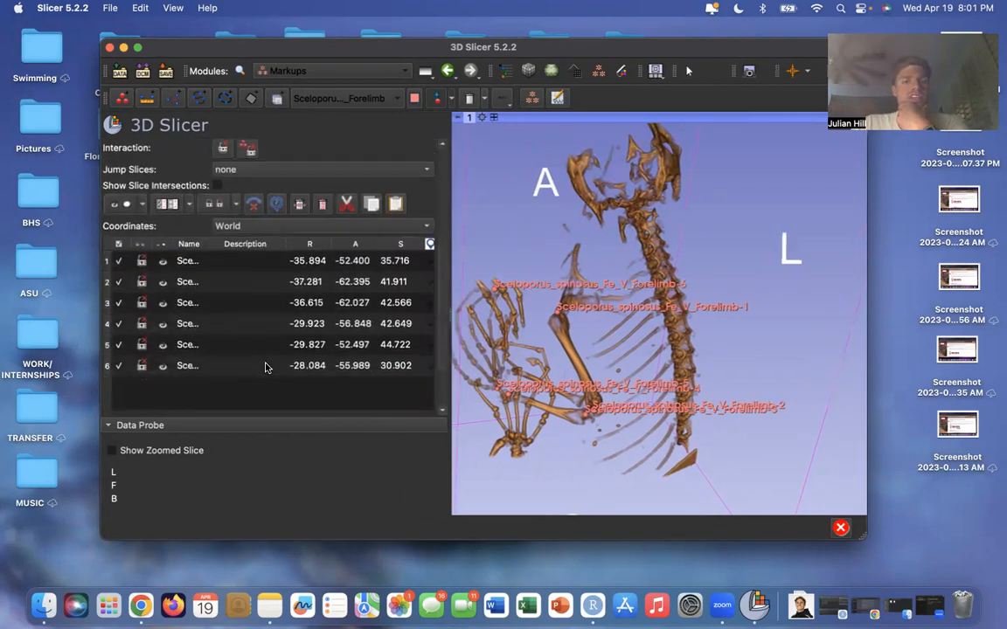
pyautogui.click(261, 252)
pyautogui.keyDown('shift'); pyautogui.click(261, 274); pyautogui.keyUp('shift')
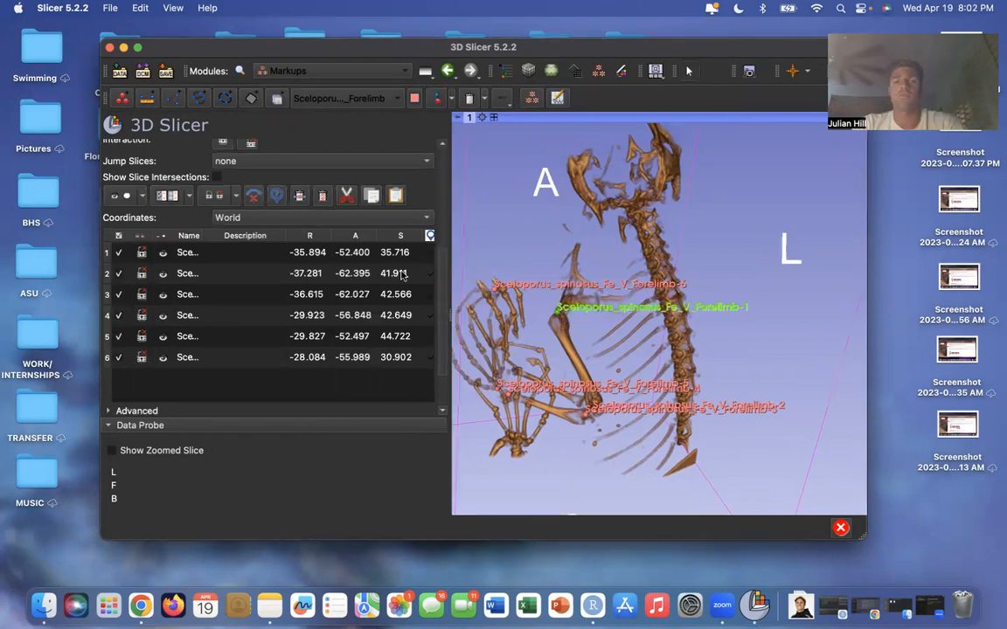
pyautogui.moveTo(266, 253); pyautogui.dragTo(266, 267)
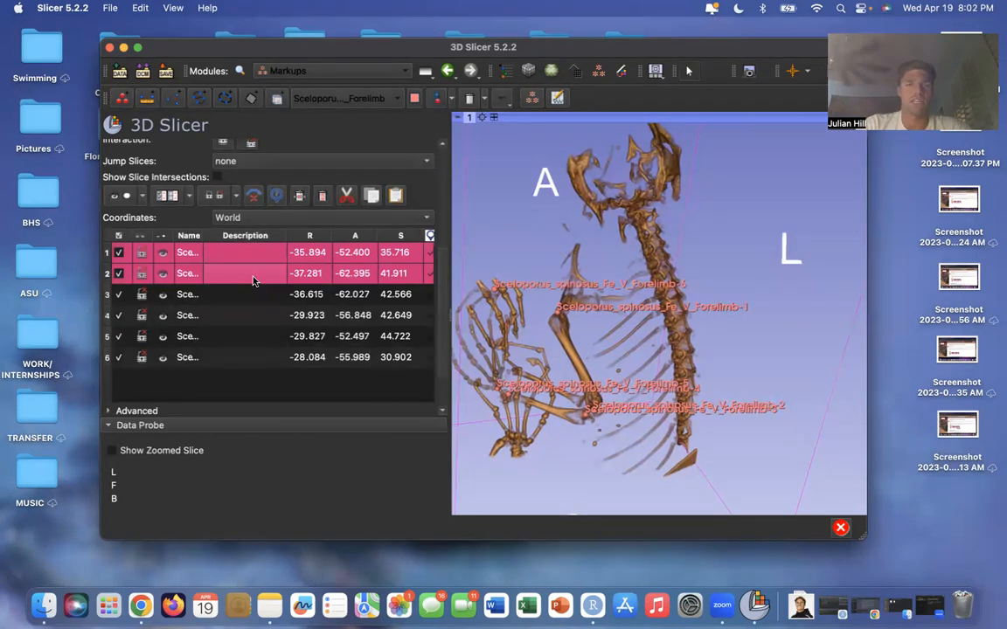
pyautogui.rightClick(253, 280)
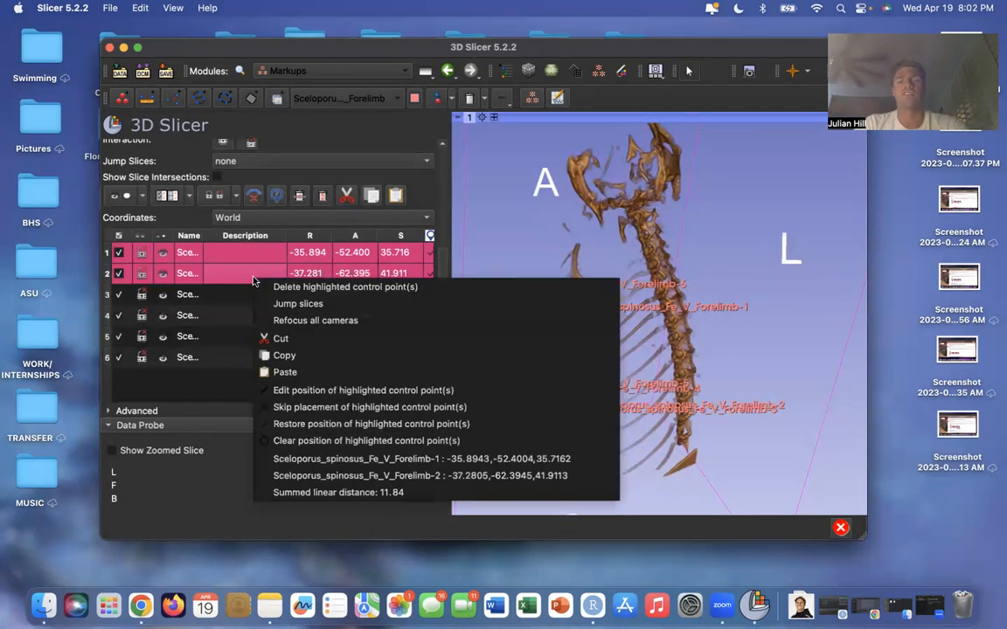
# Measure the summed linear distance between control points 3 and 4.
pyautogui.click(231, 293)
pyautogui.moveTo(239, 291); pyautogui.dragTo(243, 308)
pyautogui.rightClick(242, 312)
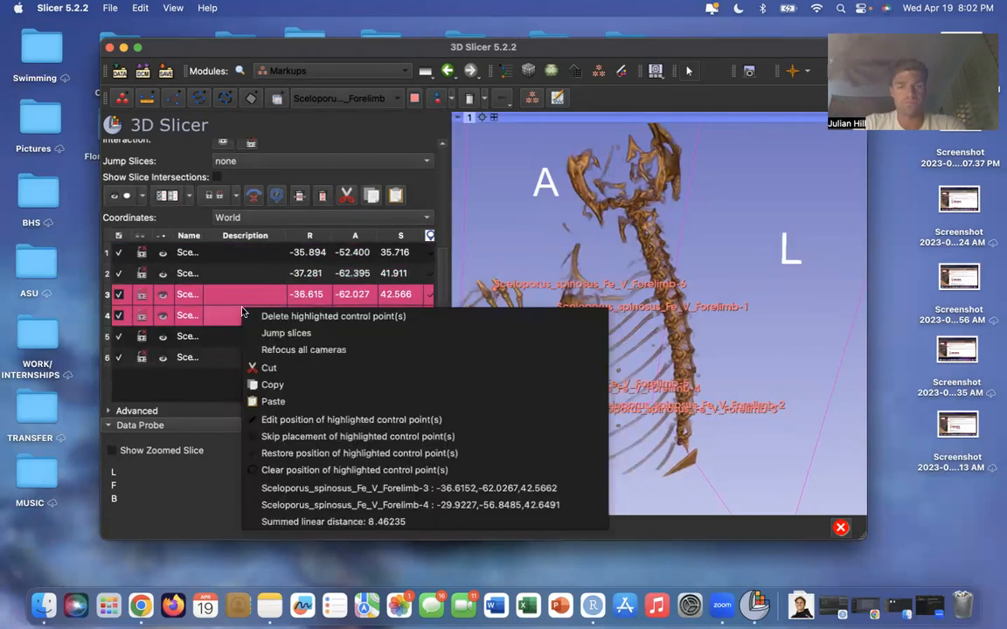
# Measure the summed linear distance between control points 5 and 6.
pyautogui.click(246, 316)
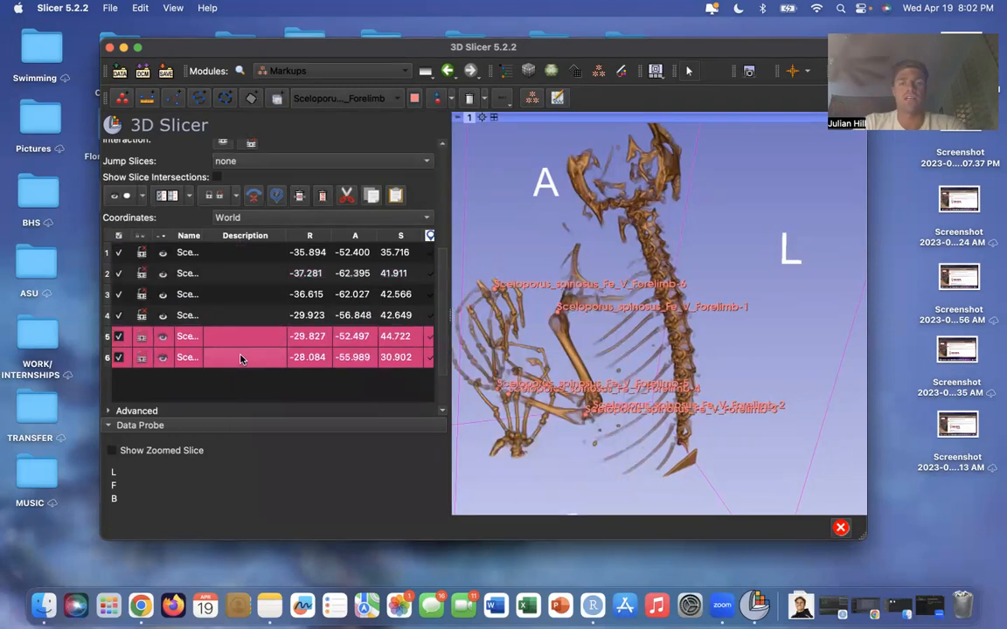
pyautogui.rightClick(241, 359)
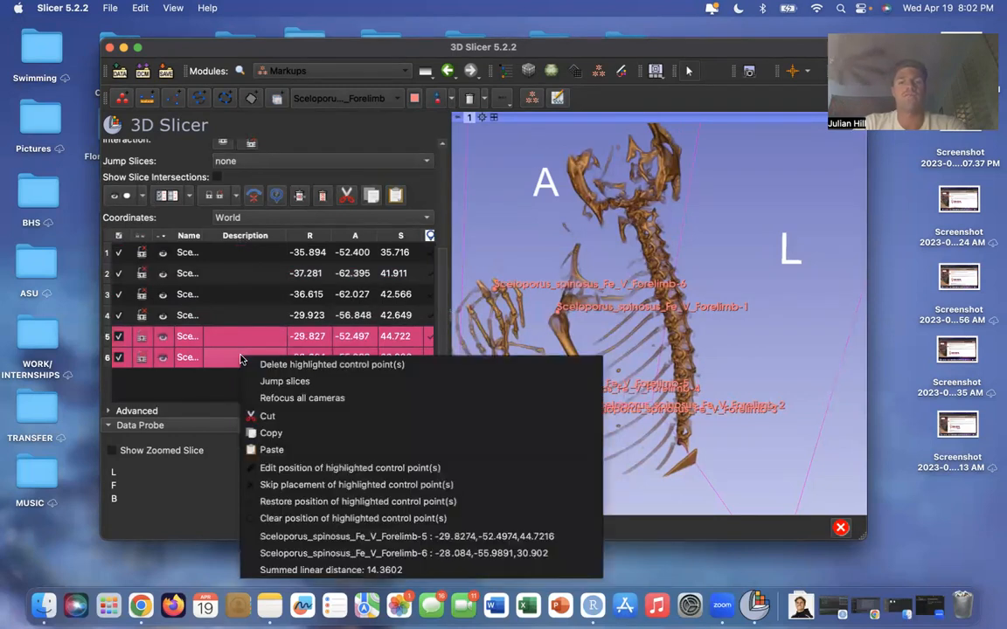
pyautogui.click(525, 247)
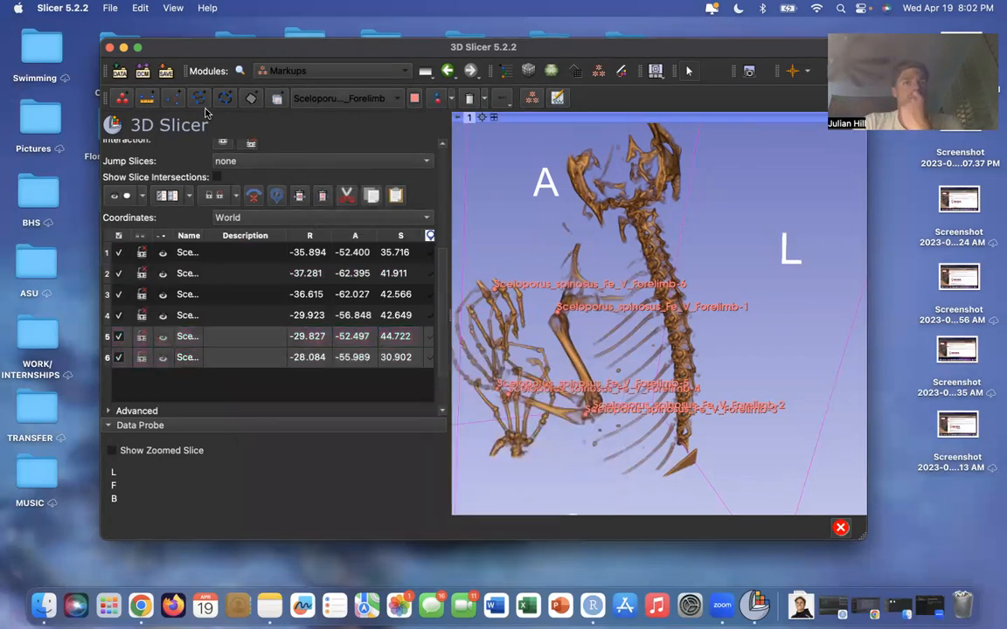
# For saving, exclude 2023-04-19-Scene.mrml and US-Fetal.vp, and set the Sceloporus_spinosus_Fe_V_Forelimb markups format to Markups Fiducial CSV (.fcsv).
pyautogui.click(167, 73)
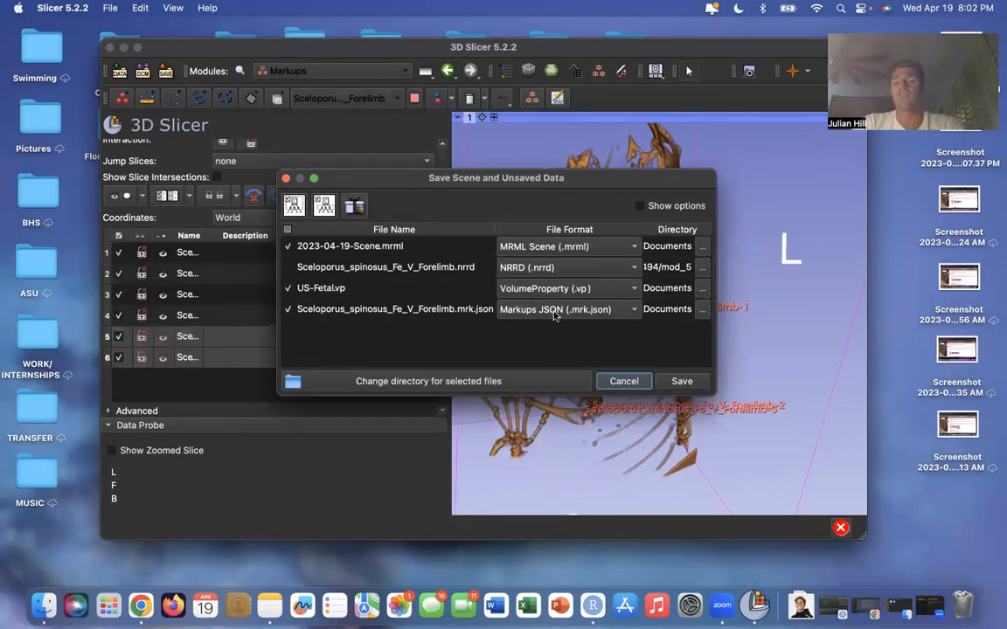
pyautogui.click(287, 247)
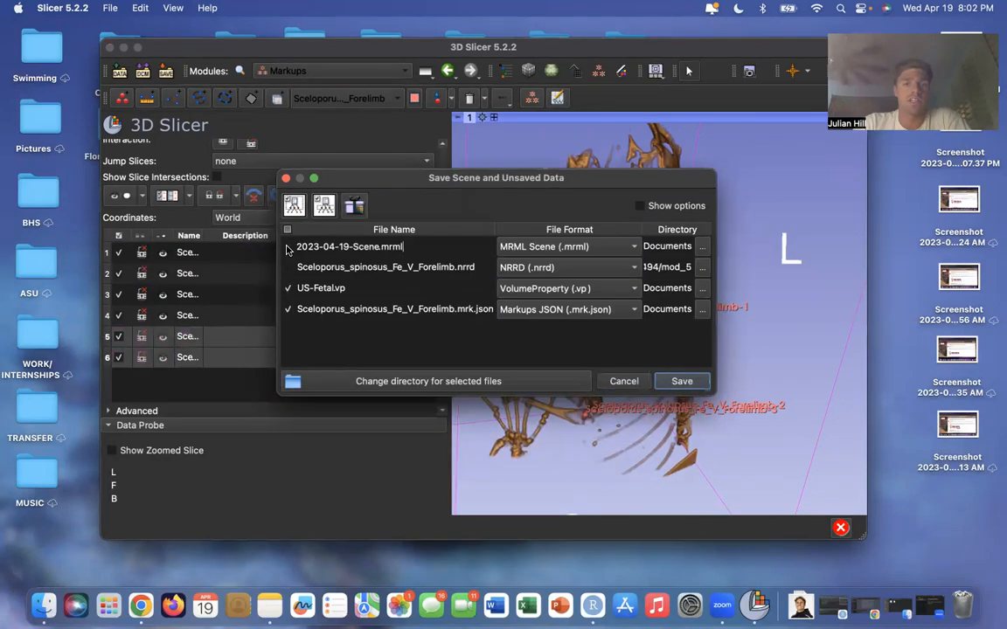
pyautogui.click(287, 290)
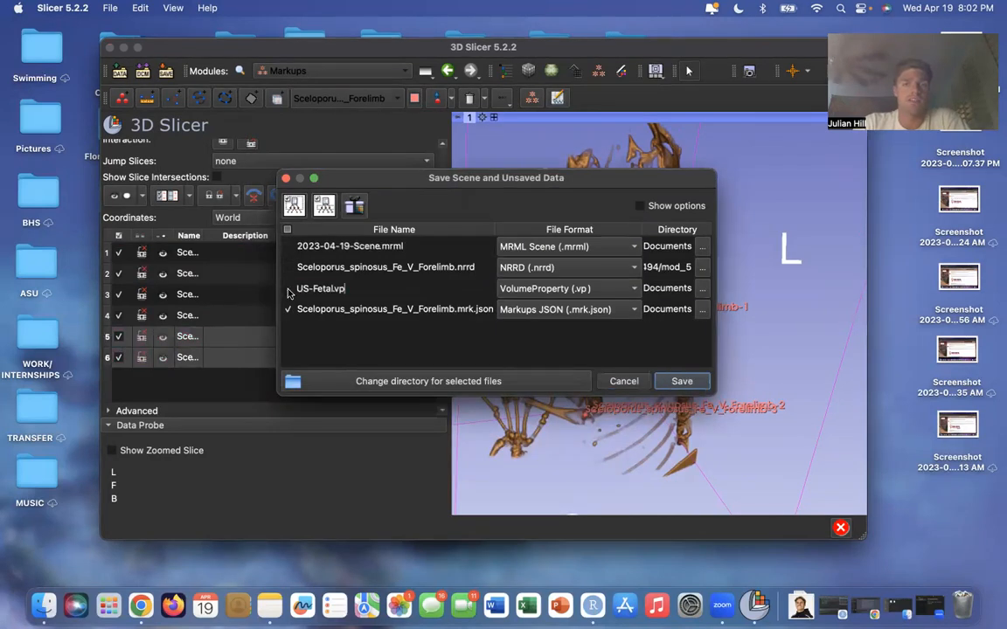
pyautogui.click(540, 310)
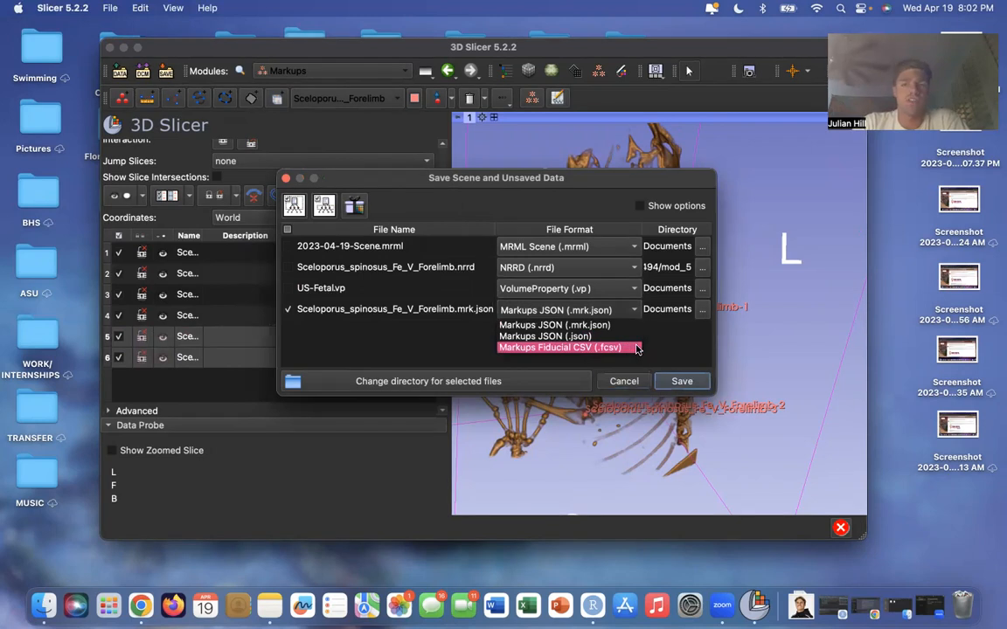
pyautogui.click(637, 347)
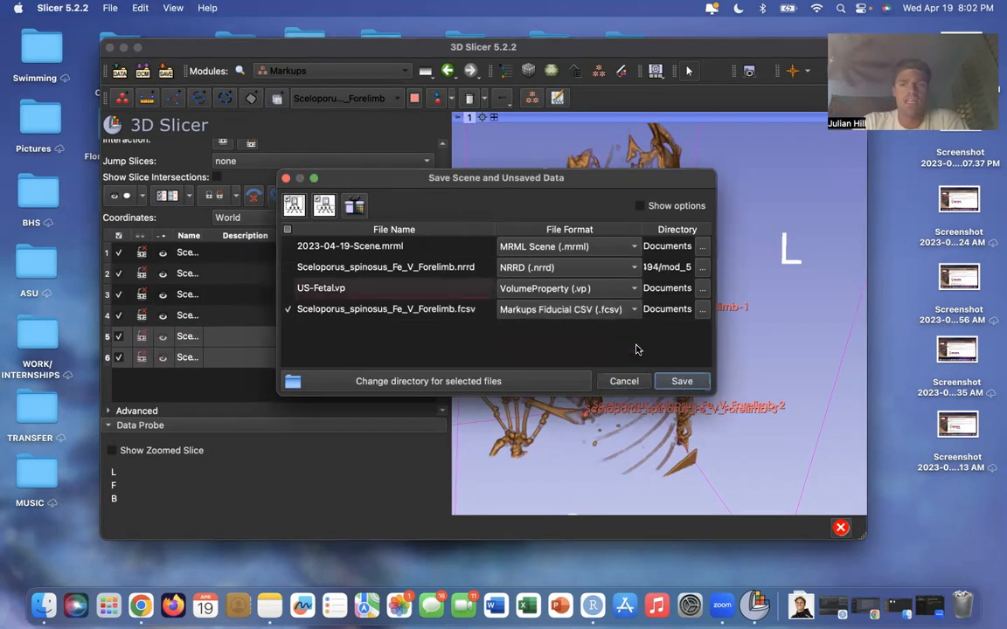
# Save Sceloporus_spinosus_Fe_V_Forelimb.fcsv to the BIO_494 folder on the Desktop.
pyautogui.click(702, 311)
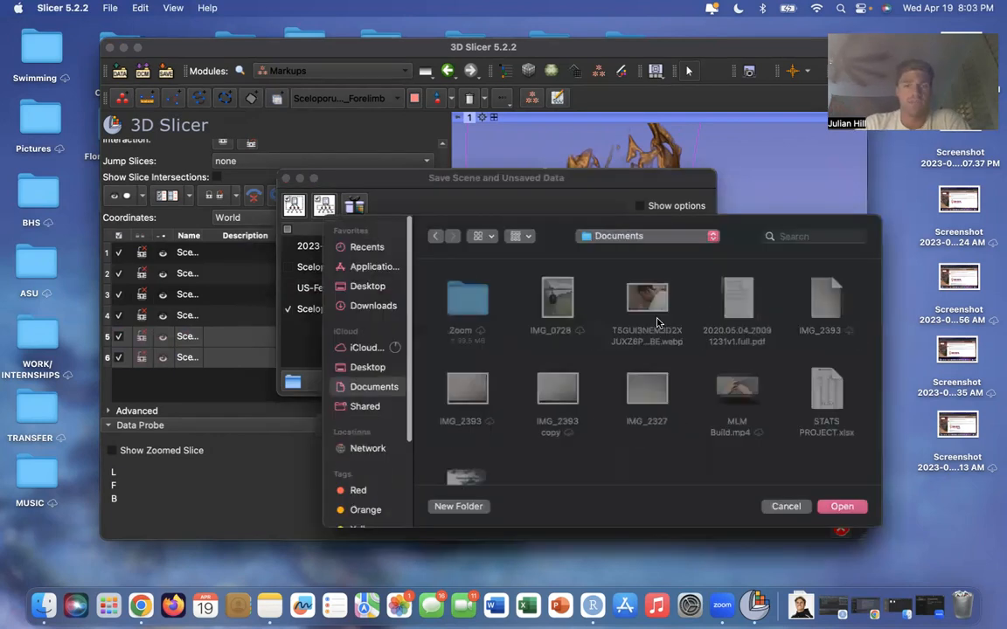
pyautogui.click(382, 292)
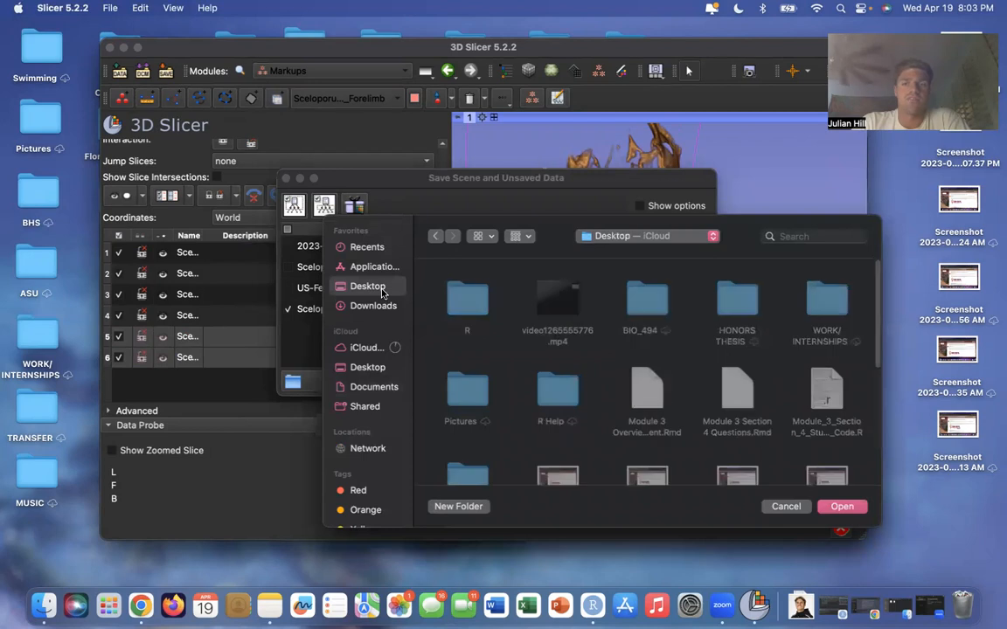
pyautogui.click(651, 307)
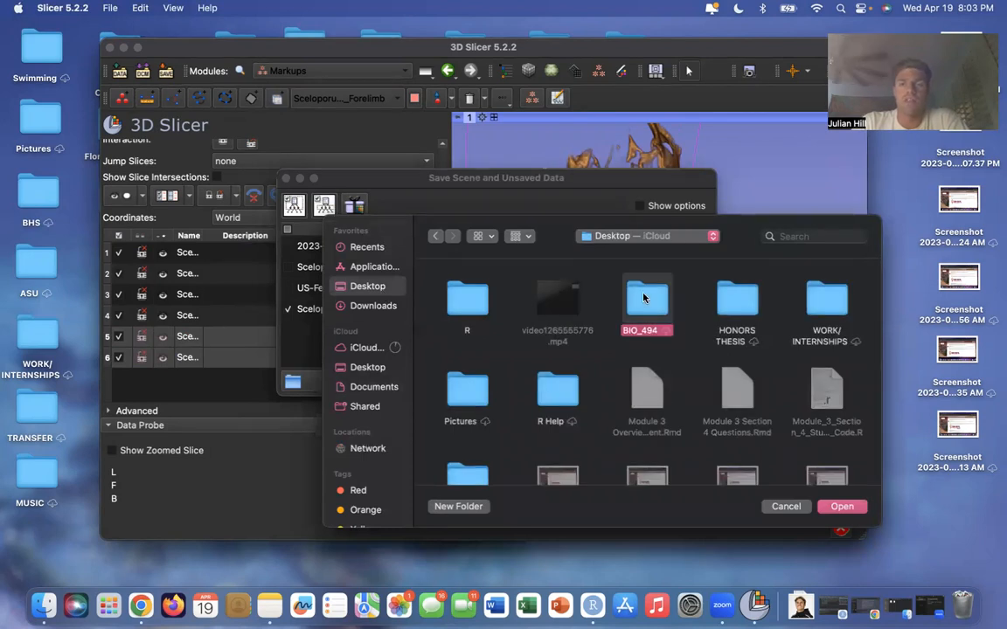
pyautogui.doubleClick(646, 300)
pyautogui.scroll(-3, 715, 418)
pyautogui.click(841, 507)
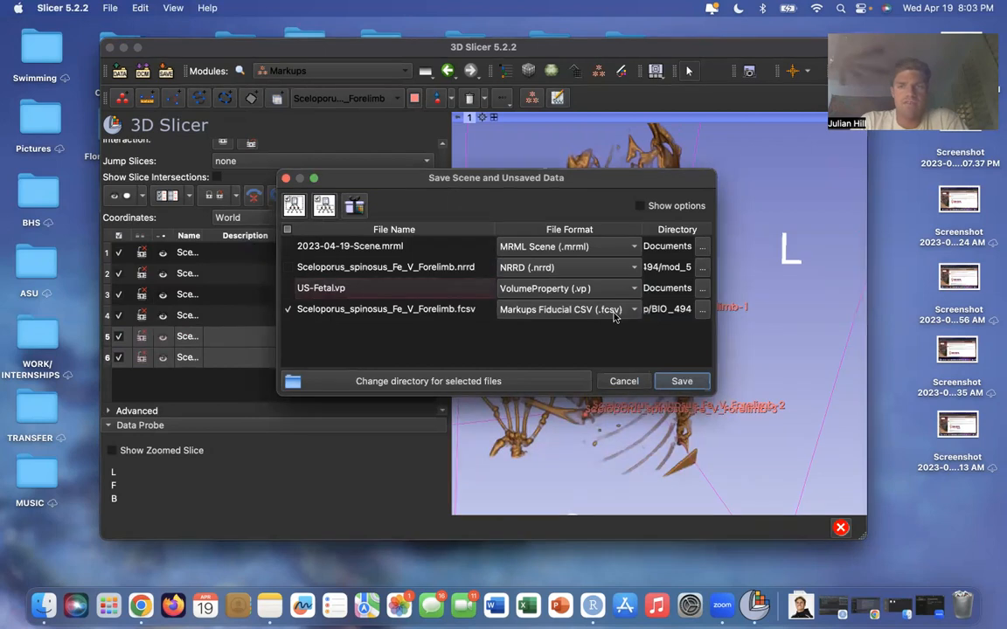
pyautogui.click(683, 381)
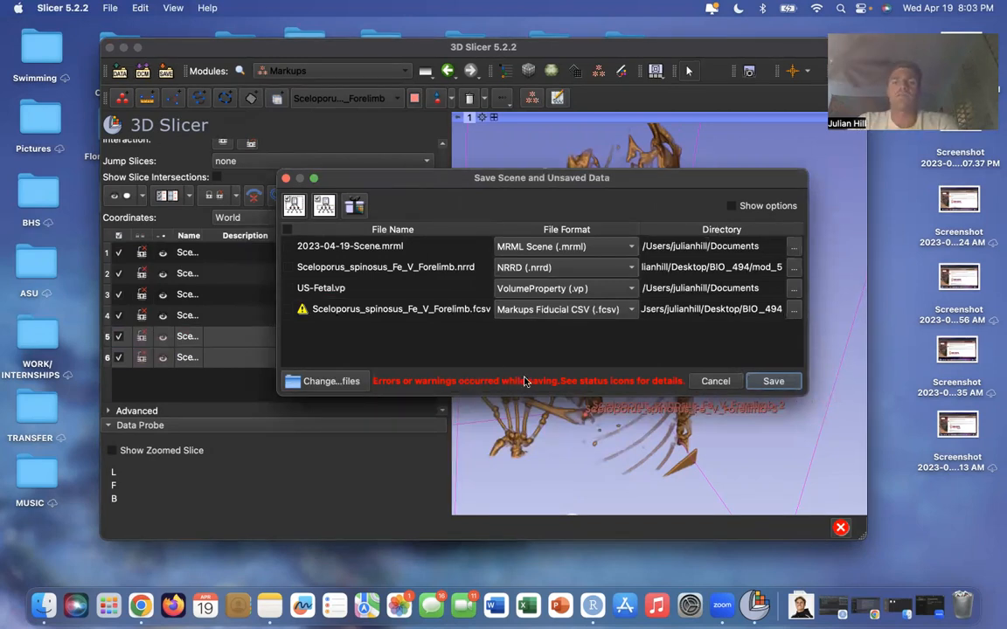
# Check the BIO_494 folder on the Desktop for the saved Sceloporus spinosus .fcsv file, and return to 3D Slicer.
pyautogui.hotkey('ctrl', 'Right')
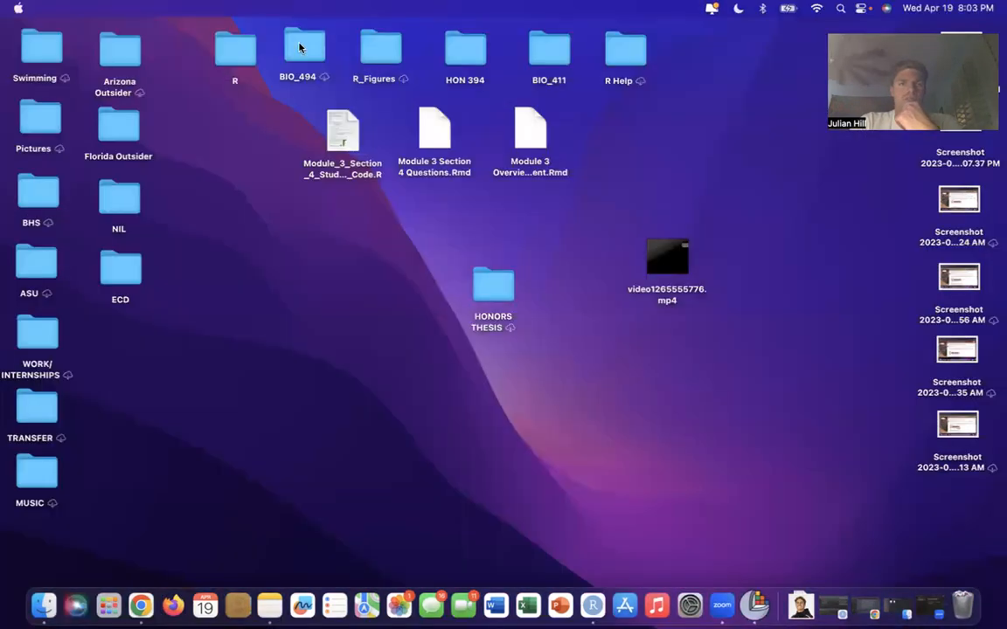
pyautogui.doubleClick(299, 42)
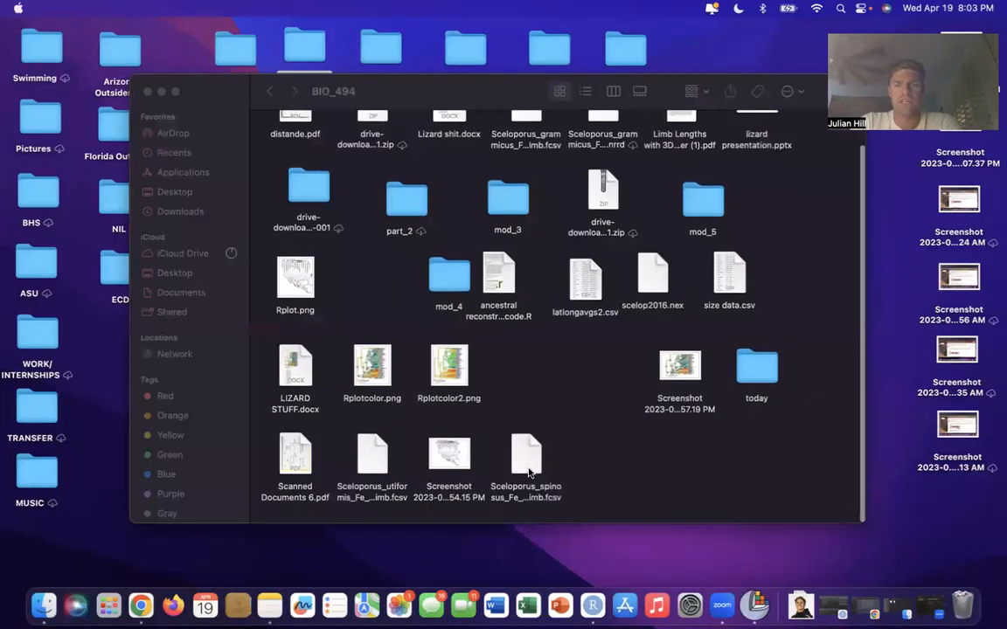
pyautogui.hotkey('ctrl', 'Left')
pyautogui.hotkey('ctrl', 'Left')
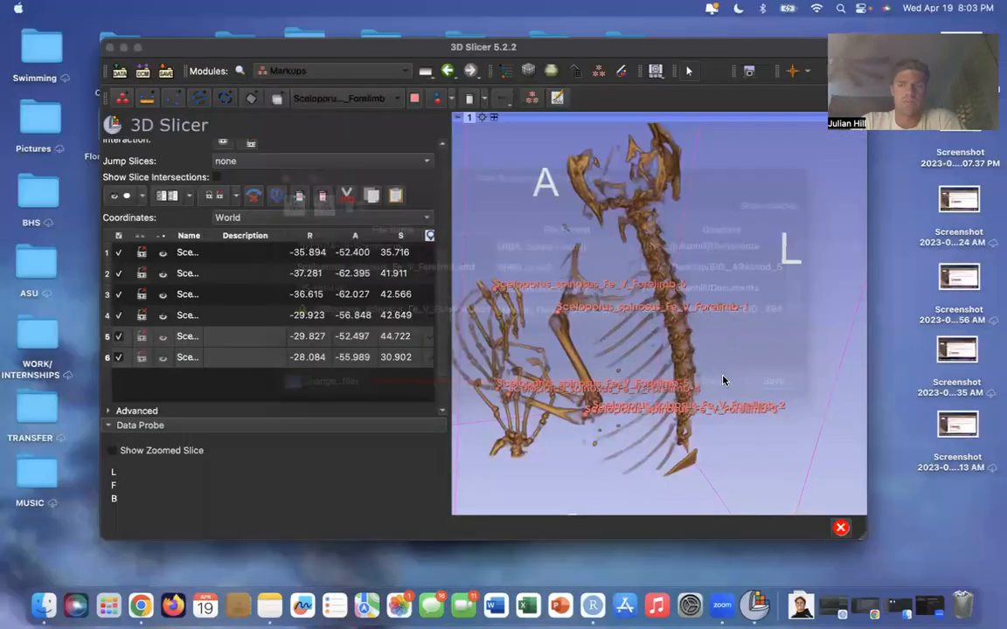
# Exit 3D Slicer, discarding the remaining unsaved modifications.
pyautogui.click(109, 48)
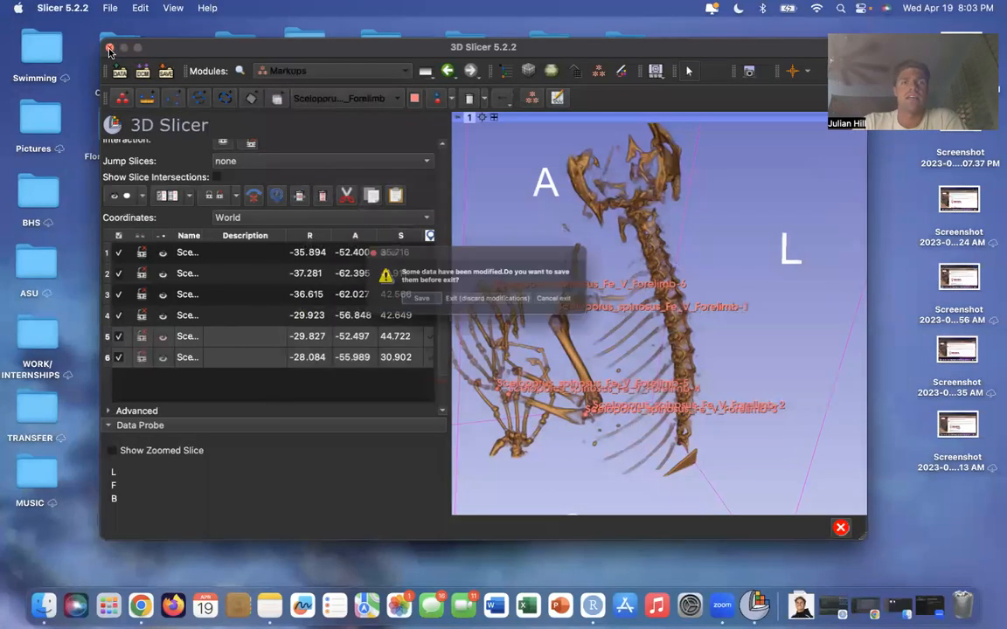
pyautogui.click(481, 305)
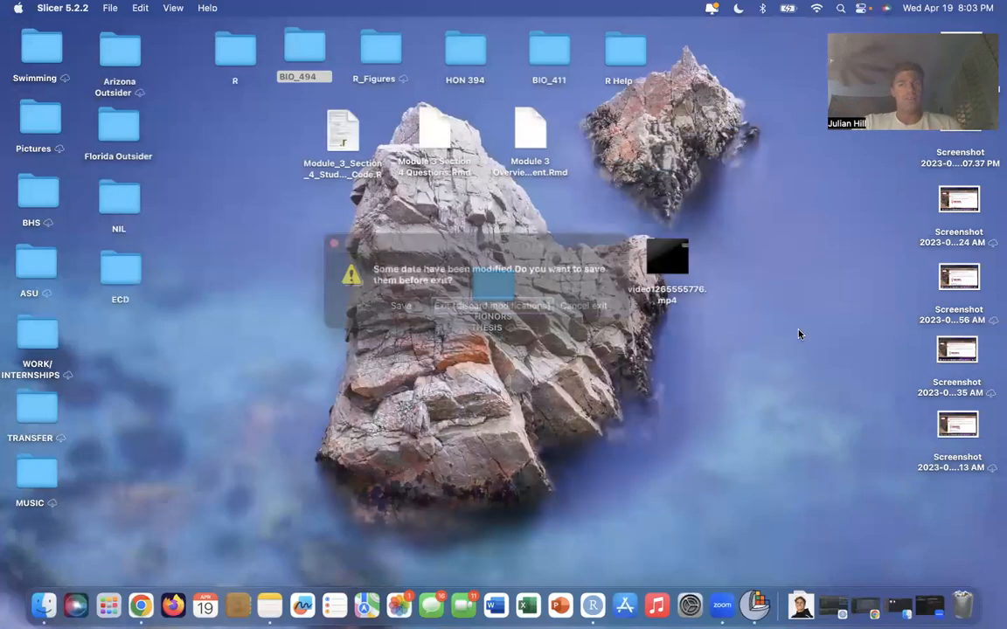